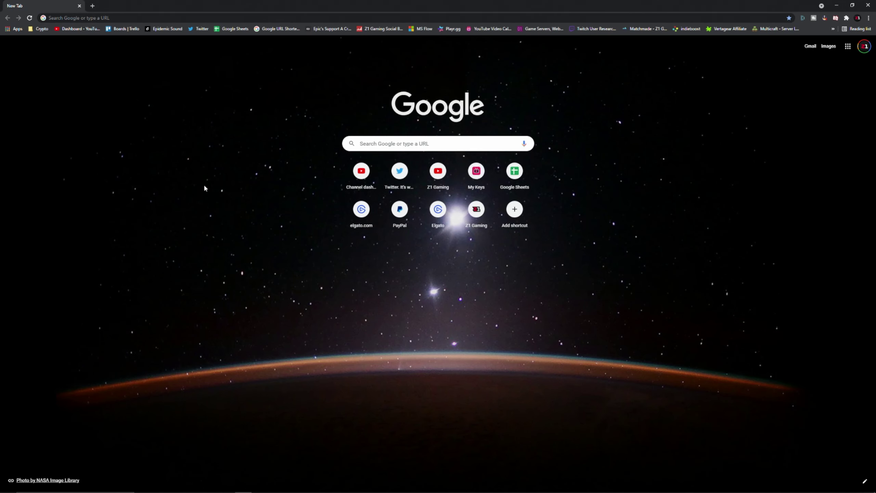
Enter 'z1' in the address bar so Chrome autocompletes z1gaming.tv
{"action": "left_click", "coordinate": [131, 15]}
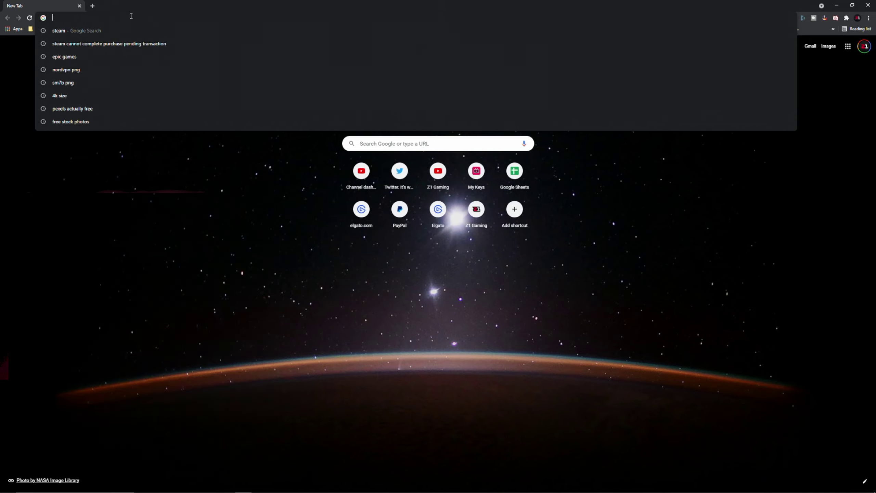
{"action": "type", "text": "z1gaming.tv"}
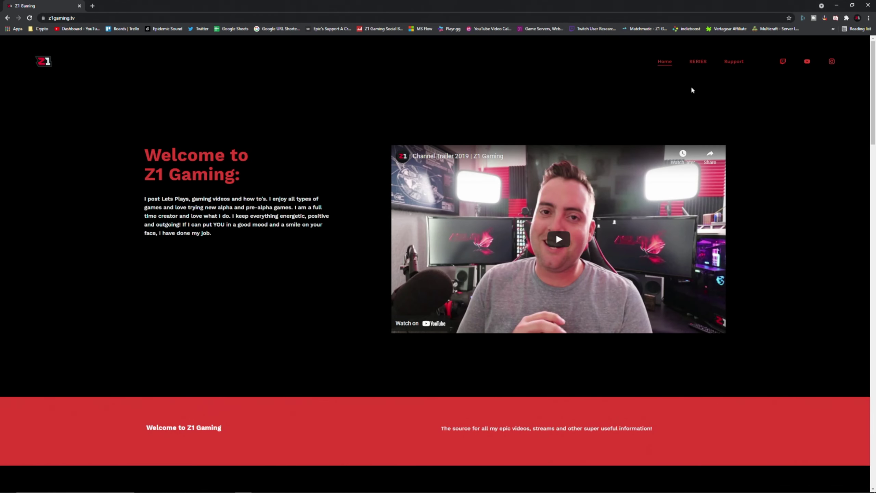
Go from Series to the Modded Slime Rancher mods list and find the SRML Mod Loader link
{"action": "left_click", "coordinate": [699, 63]}
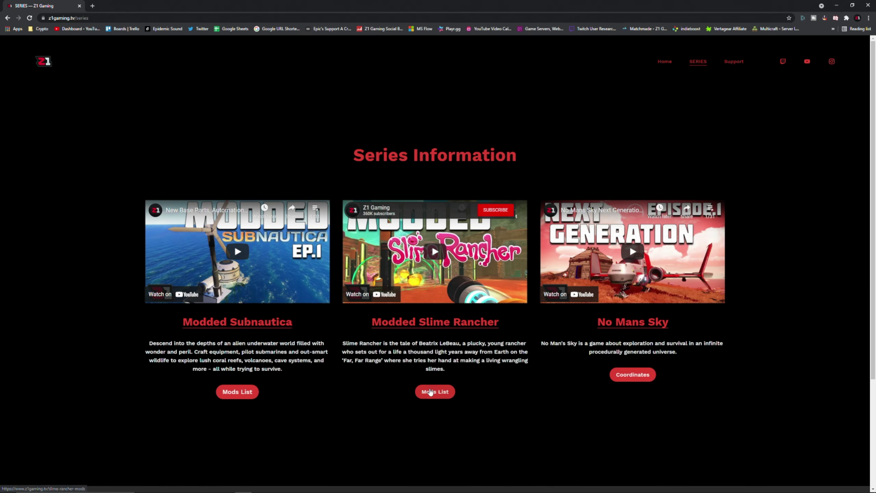
{"action": "left_click", "coordinate": [431, 392]}
{"action": "scroll", "coordinate": [154, 245], "scroll_direction": "down", "scroll_amount": 4}
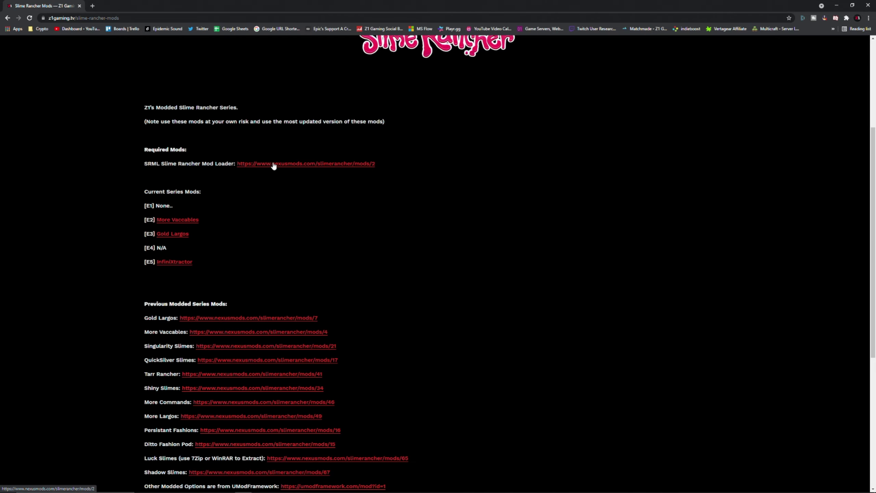
{"action": "scroll", "coordinate": [230, 224], "scroll_direction": "up", "scroll_amount": 2}
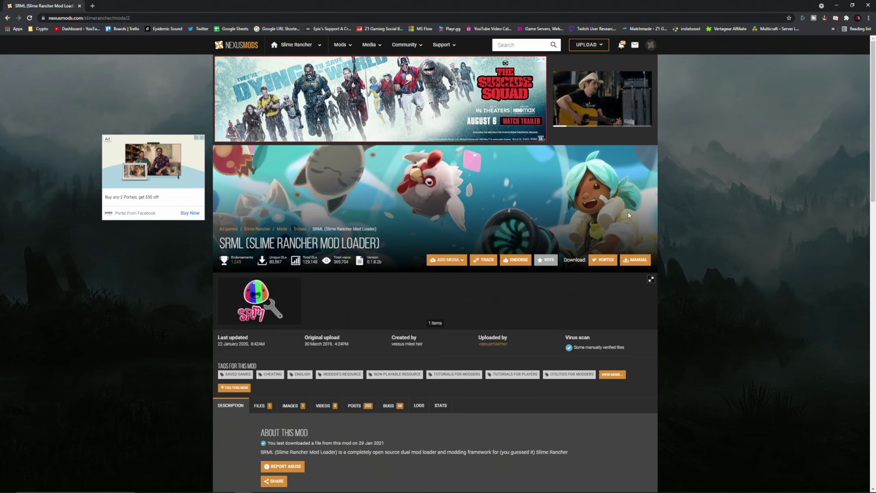
Slow-download SRMLInstaller-2-0-1-8-2b-1579707741.exe manually and run it from the download shelf
{"action": "left_click", "coordinate": [638, 261]}
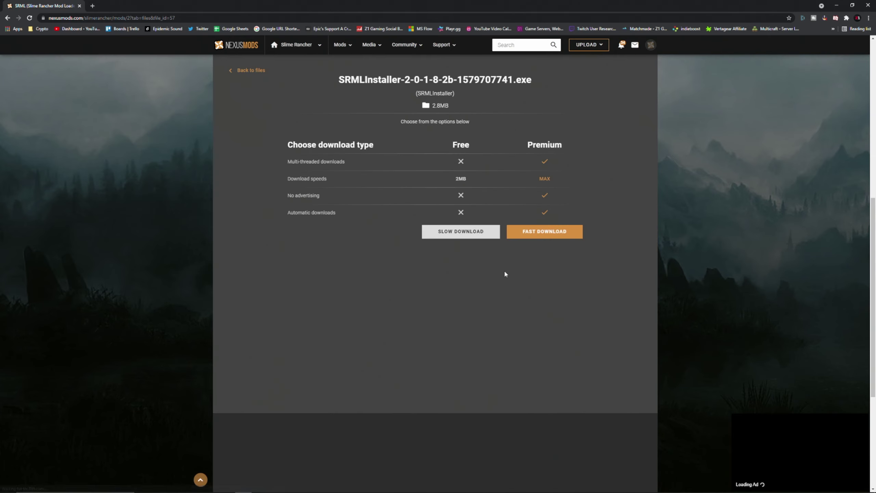
{"action": "left_click", "coordinate": [450, 235]}
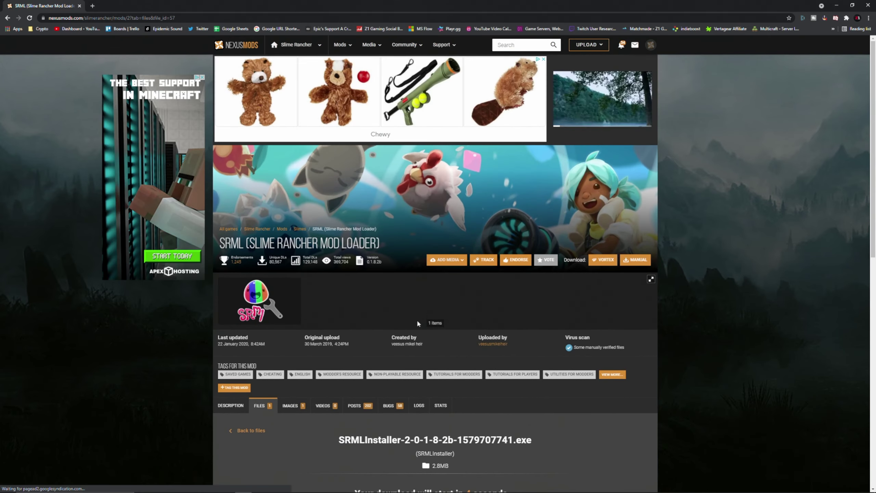
{"action": "scroll", "coordinate": [416, 319], "scroll_direction": "down", "scroll_amount": 7}
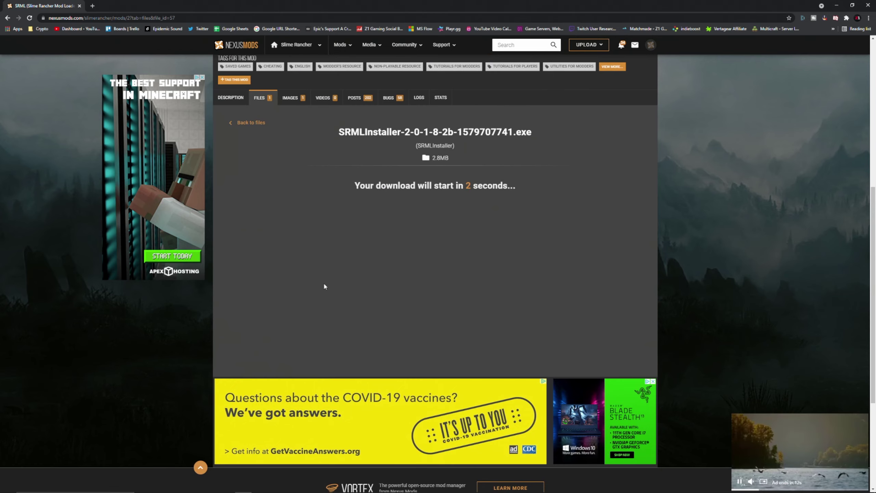
{"action": "scroll", "coordinate": [323, 283], "scroll_direction": "up", "scroll_amount": 9}
{"action": "scroll", "coordinate": [416, 380], "scroll_direction": "down", "scroll_amount": 4}
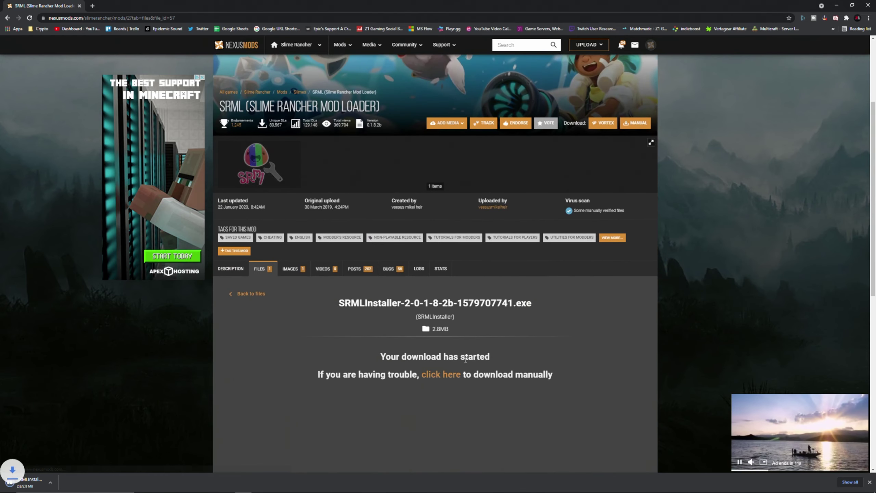
{"action": "left_click", "coordinate": [52, 484]}
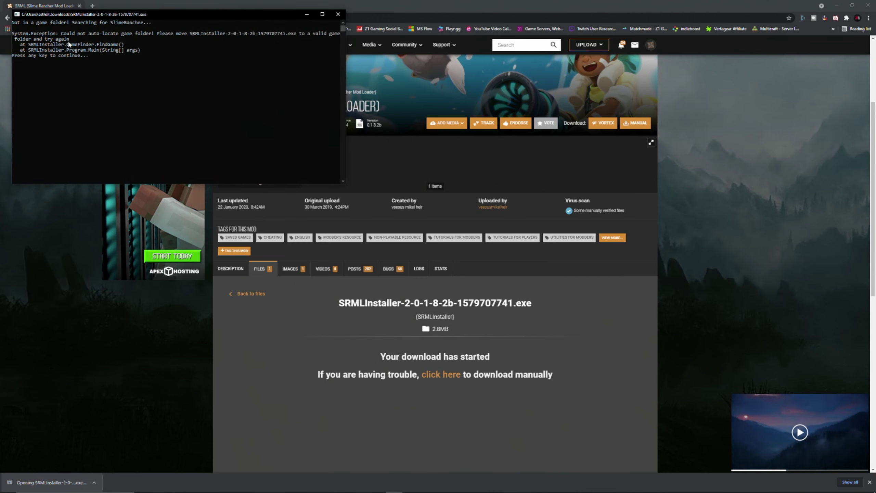
Dismiss the installer's game-folder error and show SRML's Installation Instructions in the Description
{"action": "left_click_drag", "start_coordinate": [150, 16], "coordinate": [184, 79]}
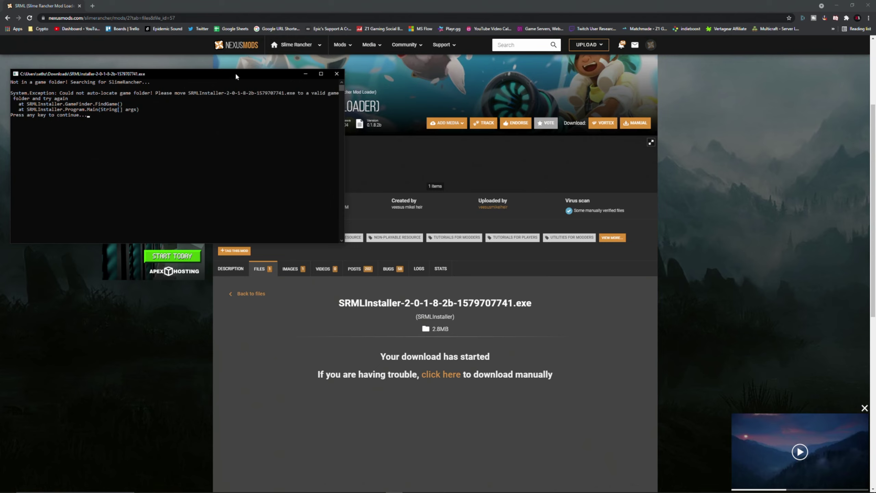
{"action": "key", "text": "Return"}
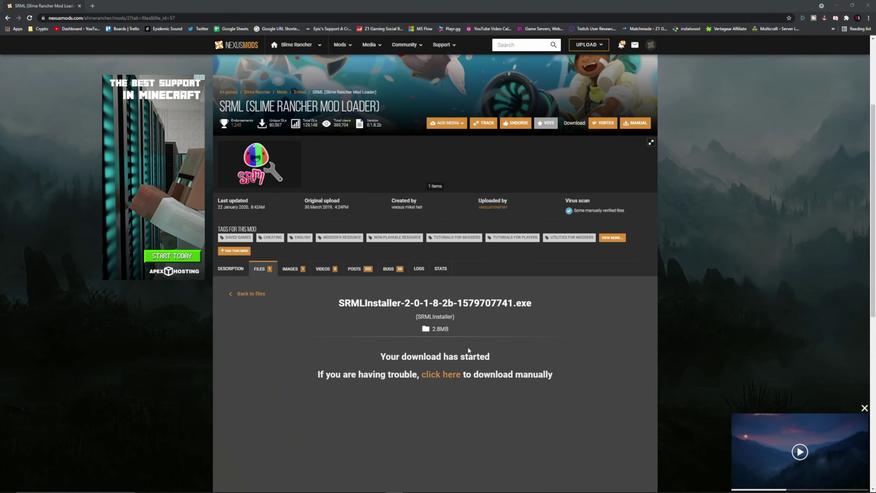
{"action": "scroll", "coordinate": [217, 367], "scroll_direction": "up", "scroll_amount": 3}
{"action": "left_click", "coordinate": [225, 366]}
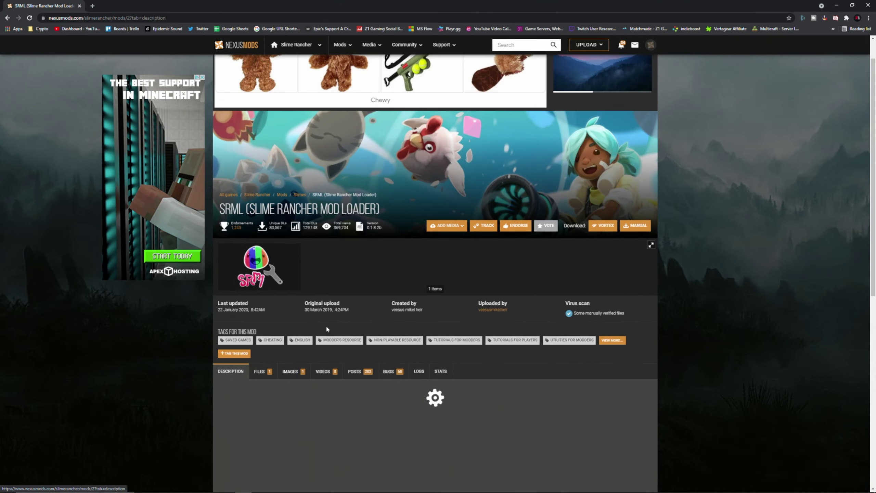
{"action": "scroll", "coordinate": [225, 366], "scroll_direction": "down", "scroll_amount": 10}
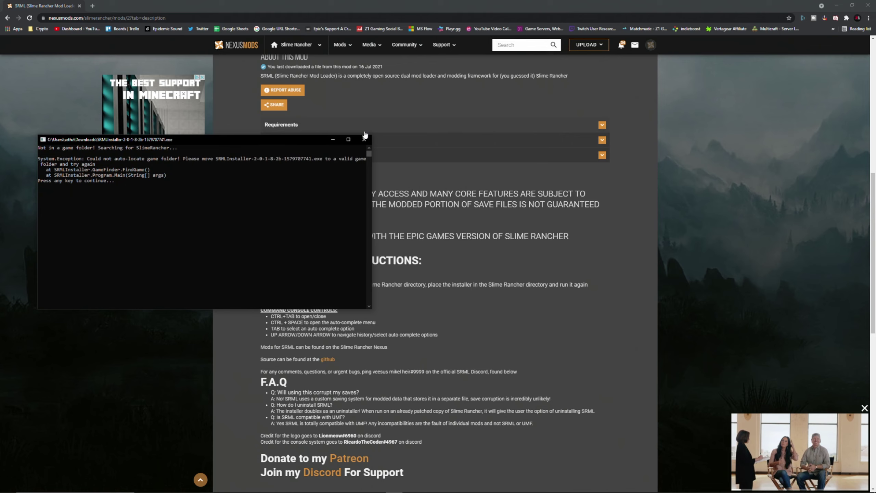
{"action": "left_click", "coordinate": [365, 136]}
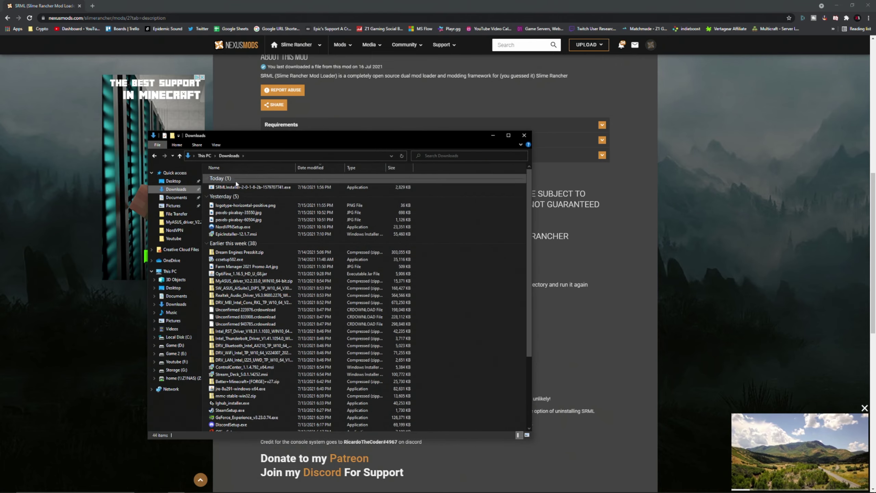
Copy the SRML installer file from Downloads and close that window
{"action": "left_click", "coordinate": [234, 188]}
{"action": "right_click", "coordinate": [234, 191]}
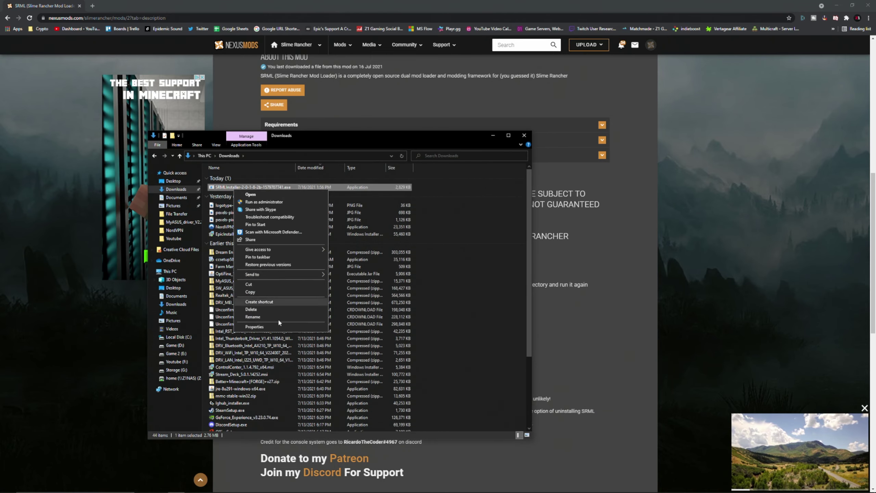
{"action": "left_click", "coordinate": [253, 294]}
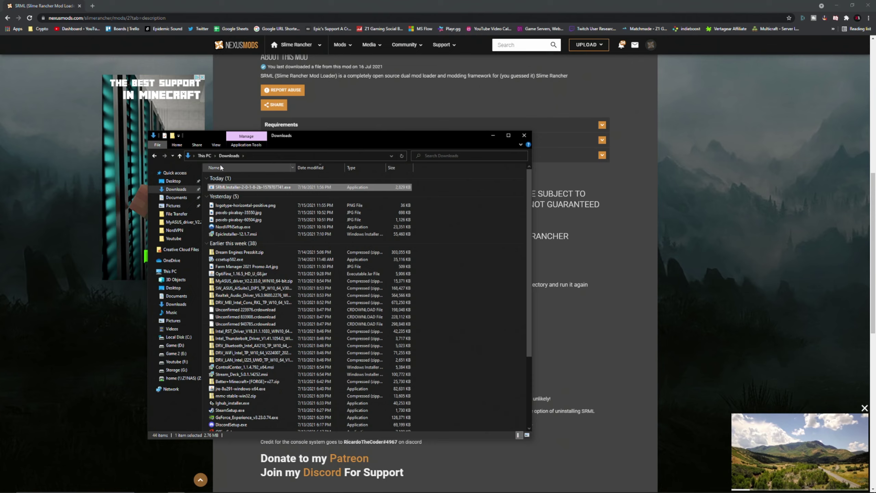
{"action": "key", "text": "alt+F4"}
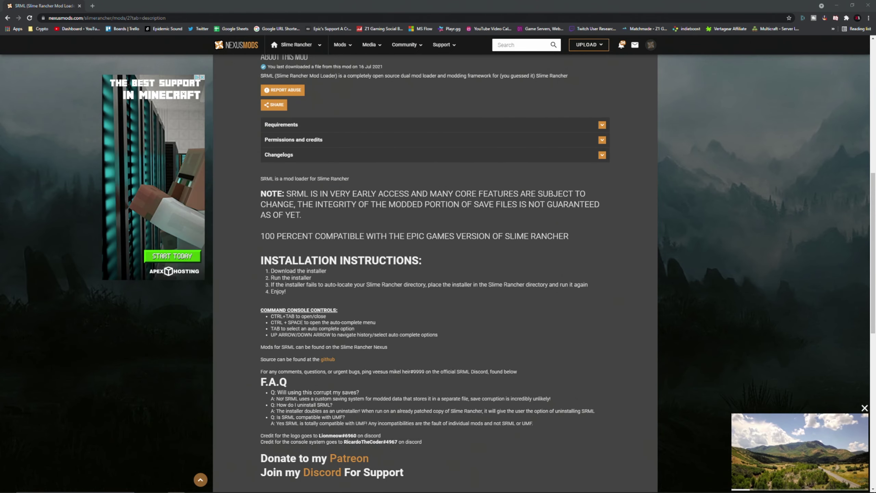
Paste the installer into Slime Rancher's local game folder, opened from Steam
{"action": "key", "text": "alt+Tab"}
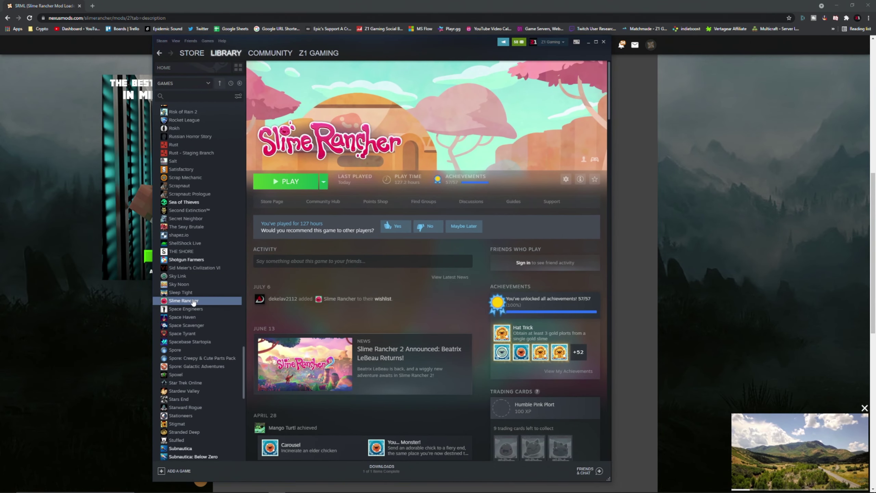
{"action": "right_click", "coordinate": [193, 302]}
{"action": "mouse_move", "coordinate": [207, 331]}
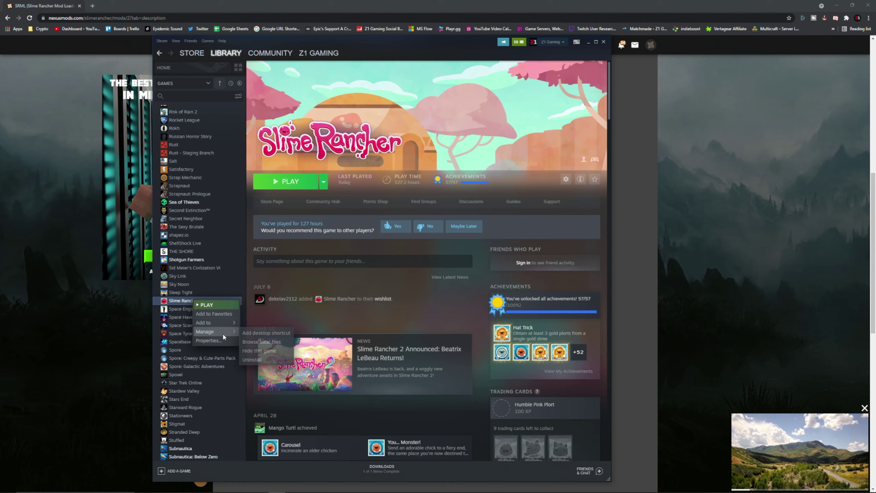
{"action": "left_click", "coordinate": [262, 341]}
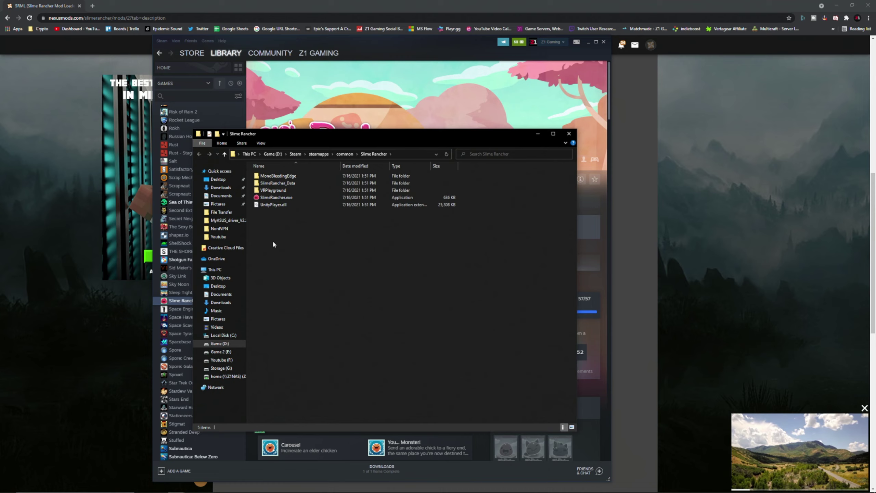
{"action": "right_click", "coordinate": [277, 239]}
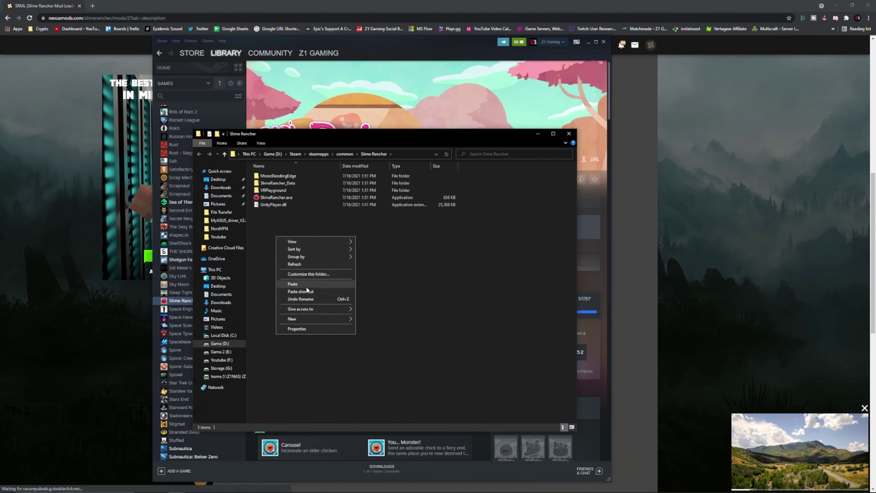
{"action": "left_click", "coordinate": [300, 292]}
Run the SRML installer from the game folder to patch the game
{"action": "double_click", "coordinate": [306, 205]}
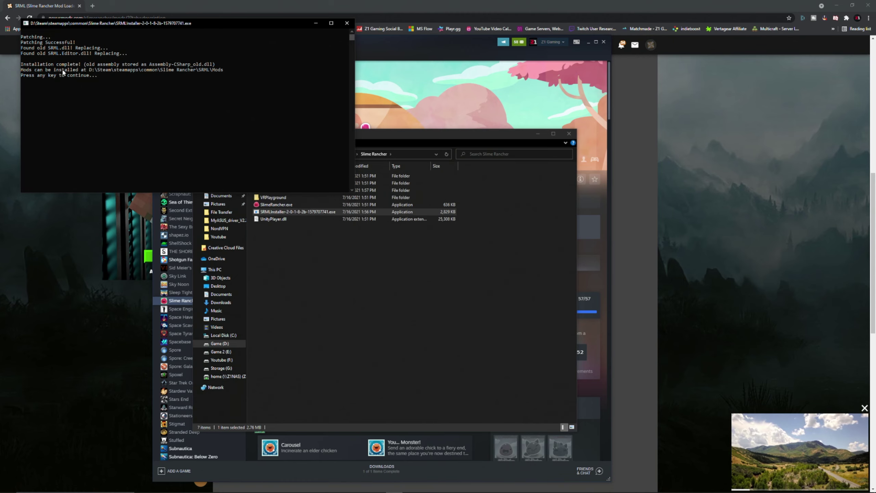
{"action": "left_click", "coordinate": [347, 24]}
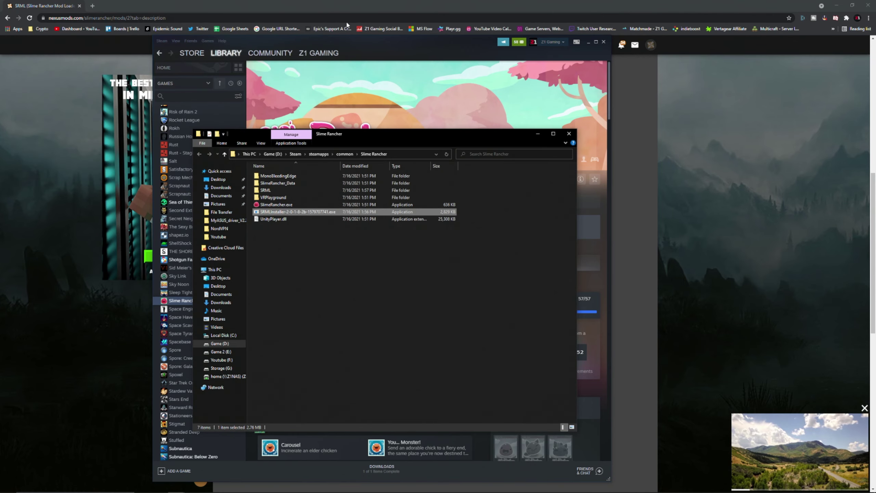
{"action": "left_click", "coordinate": [305, 268]}
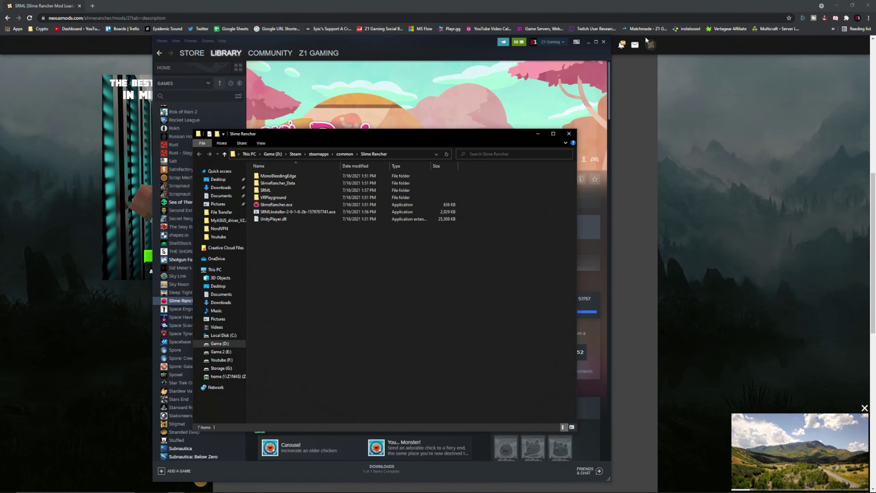
{"action": "left_click", "coordinate": [587, 42]}
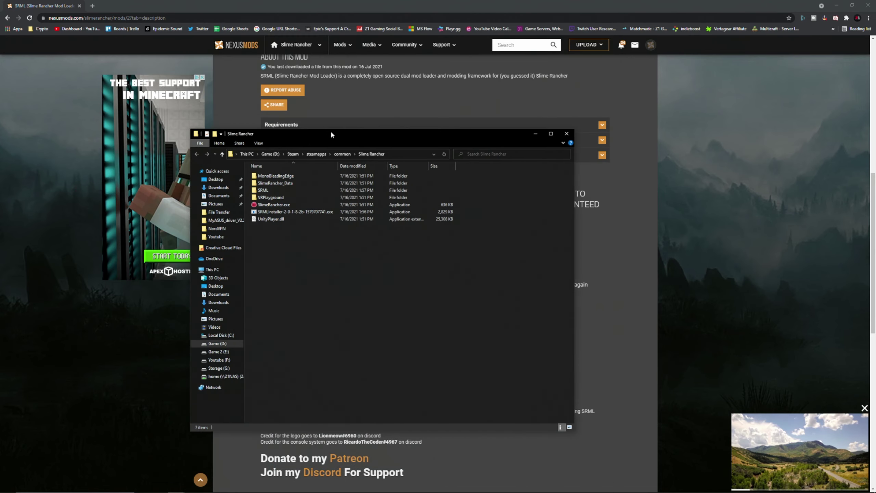
Open the new SRML folder's empty Mods folder, then return to the SRML mod page
{"action": "left_click_drag", "start_coordinate": [332, 131], "coordinate": [318, 132]}
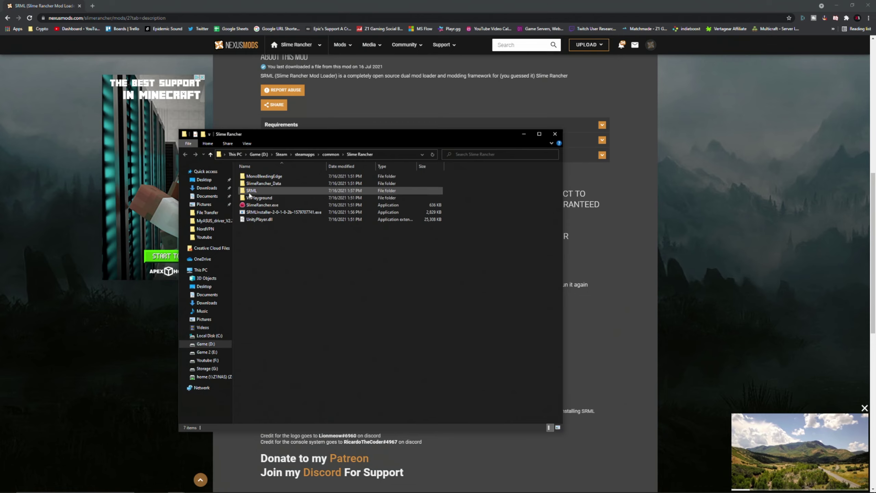
{"action": "double_click", "coordinate": [254, 191]}
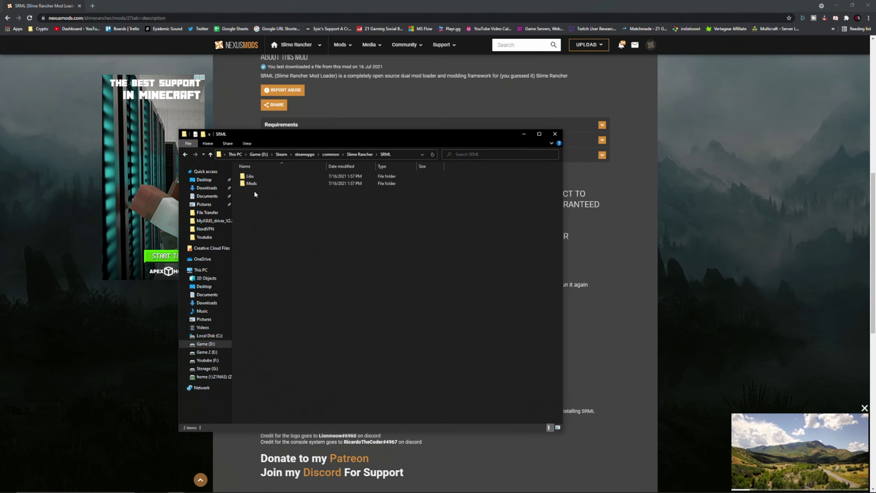
{"action": "double_click", "coordinate": [246, 184]}
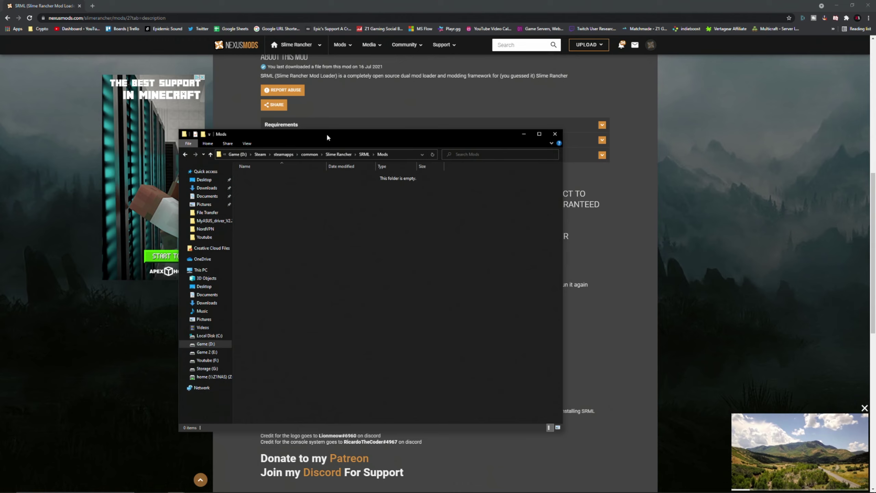
{"action": "key", "text": "alt+Tab"}
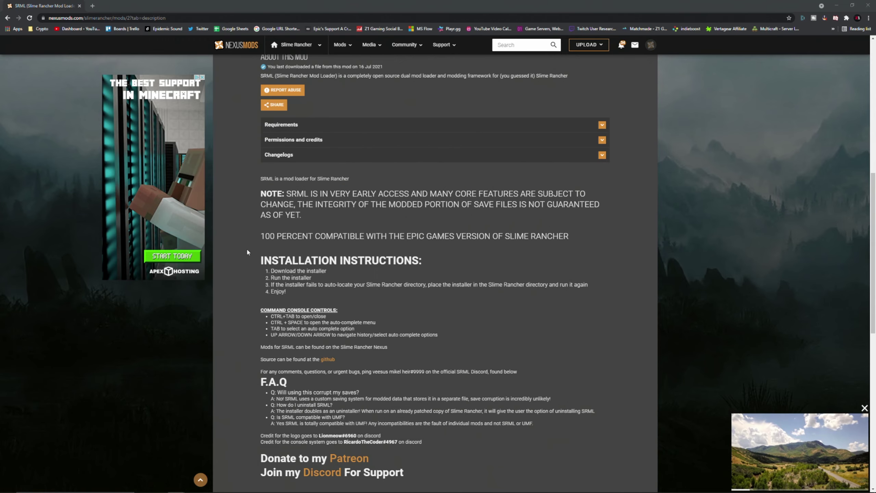
{"action": "scroll", "coordinate": [247, 252], "scroll_direction": "up", "scroll_amount": 10}
Return to the Slime Rancher Mods List and open current-series mod pages in background tabs
{"action": "left_click", "coordinate": [8, 18]}
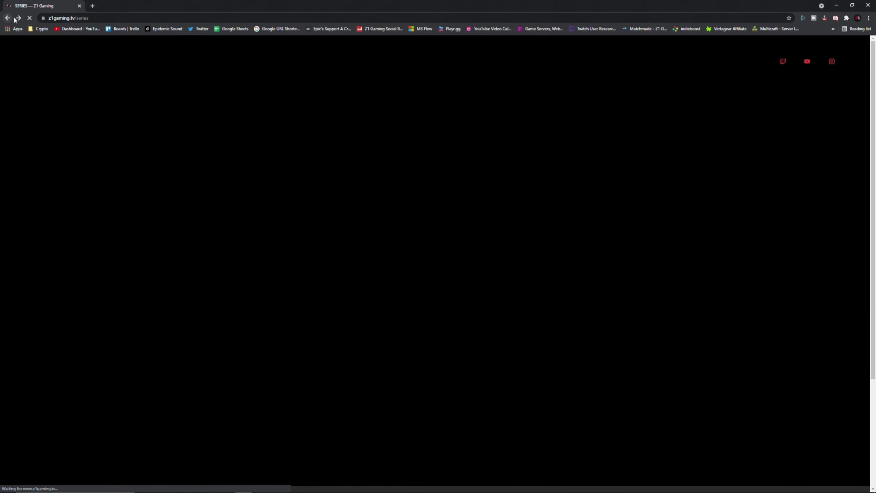
{"action": "left_click", "coordinate": [16, 19]}
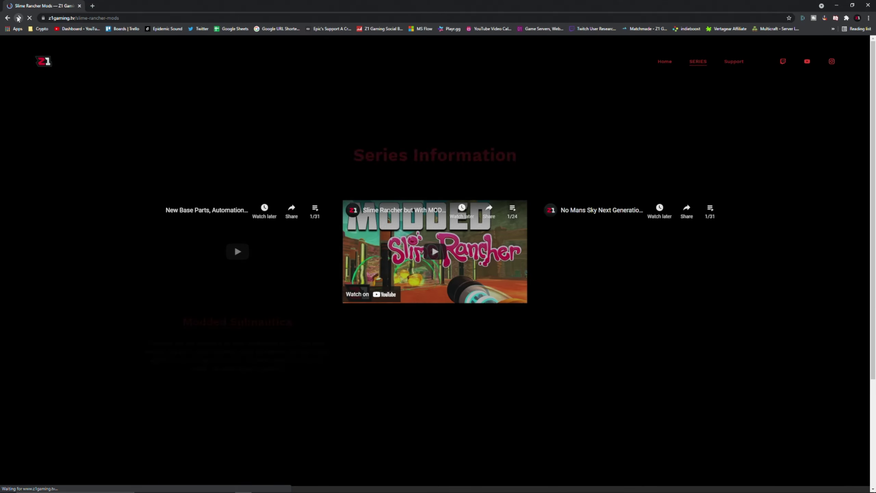
{"action": "scroll", "coordinate": [111, 206], "scroll_direction": "down", "scroll_amount": 1}
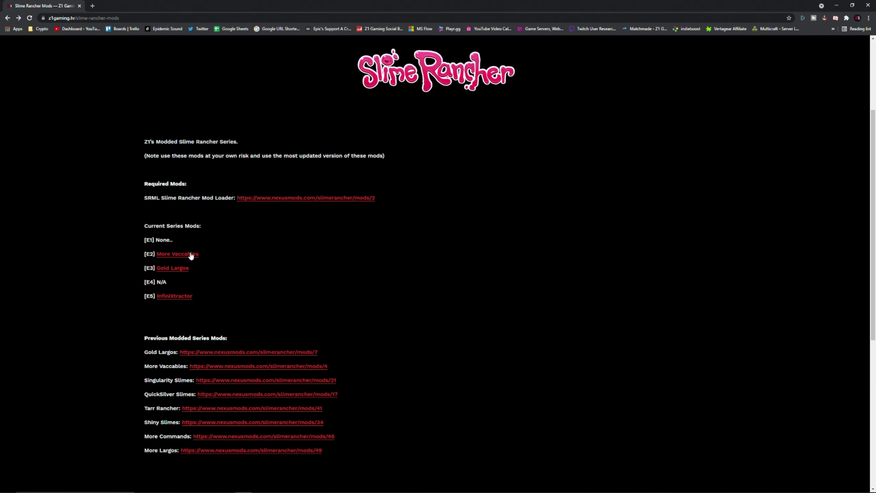
{"action": "middle_click", "coordinate": [182, 269]}
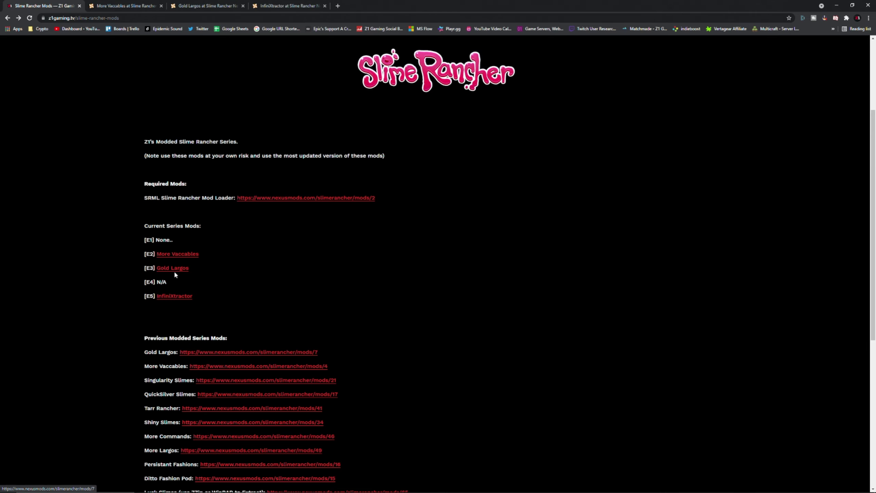
{"action": "scroll", "coordinate": [172, 297], "scroll_direction": "down", "scroll_amount": 2}
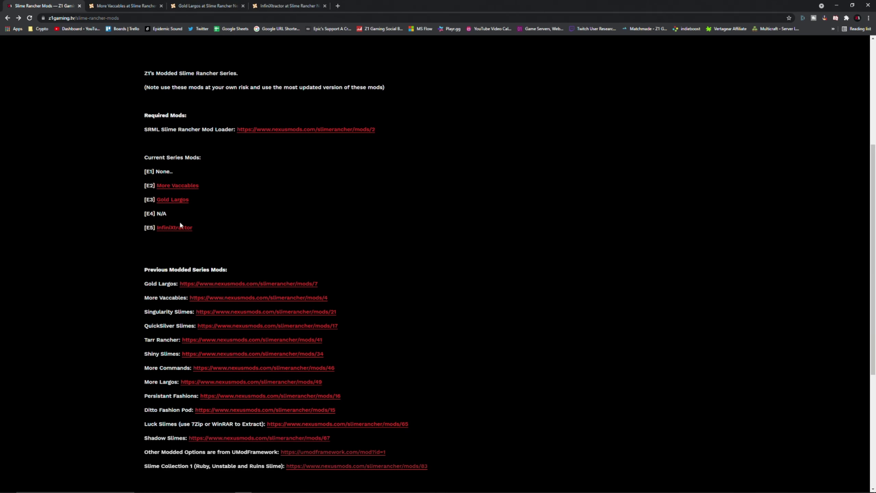
{"action": "scroll", "coordinate": [179, 226], "scroll_direction": "up", "scroll_amount": 6}
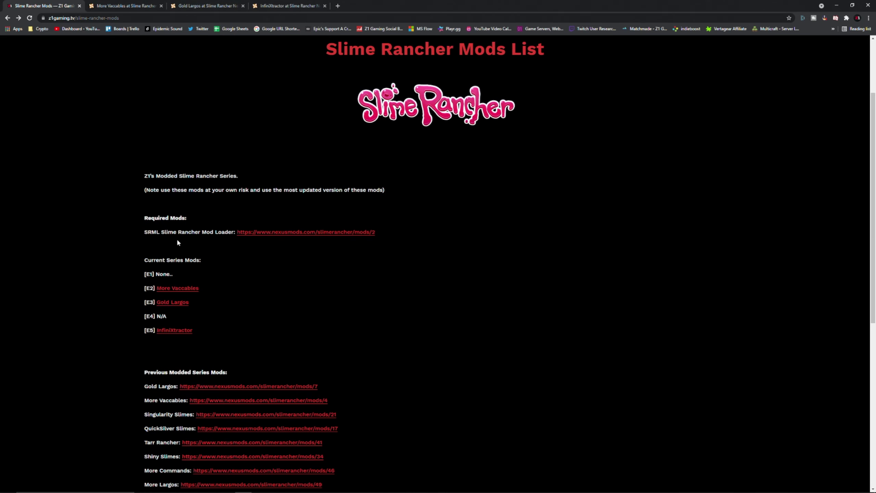
Reload the list and open the new E7 Growable Ginger and Kookadoba entry in a tab
{"action": "left_click", "coordinate": [29, 18]}
{"action": "scroll", "coordinate": [114, 155], "scroll_direction": "down", "scroll_amount": 5}
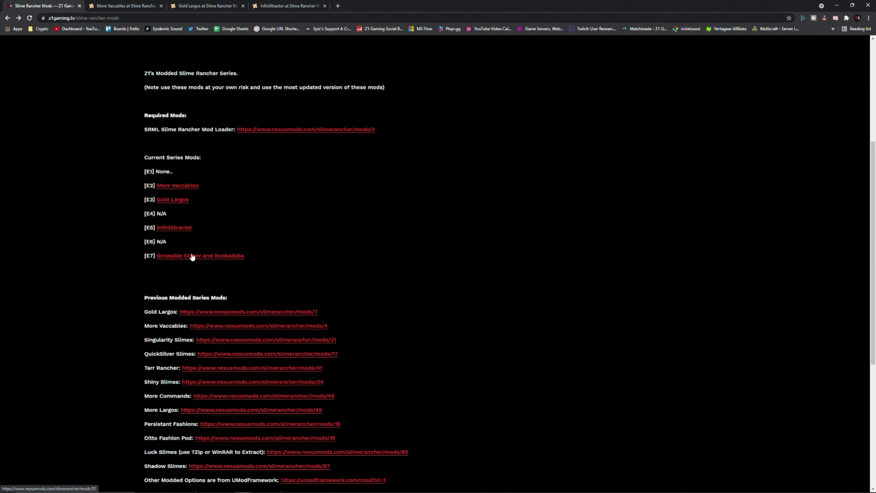
{"action": "middle_click", "coordinate": [192, 257]}
Download the Growable Ginger and Kookadoba zip via Manual, Download, then Slow Download
{"action": "left_click", "coordinate": [134, 7]}
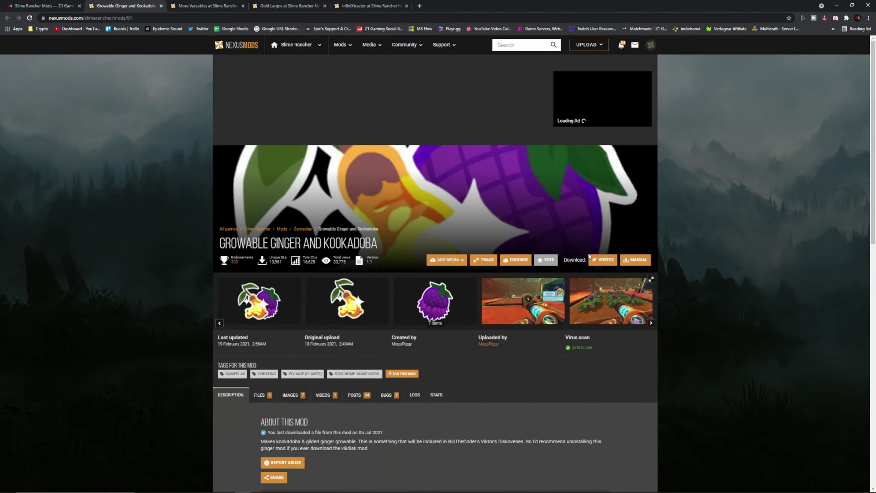
{"action": "left_click", "coordinate": [639, 259]}
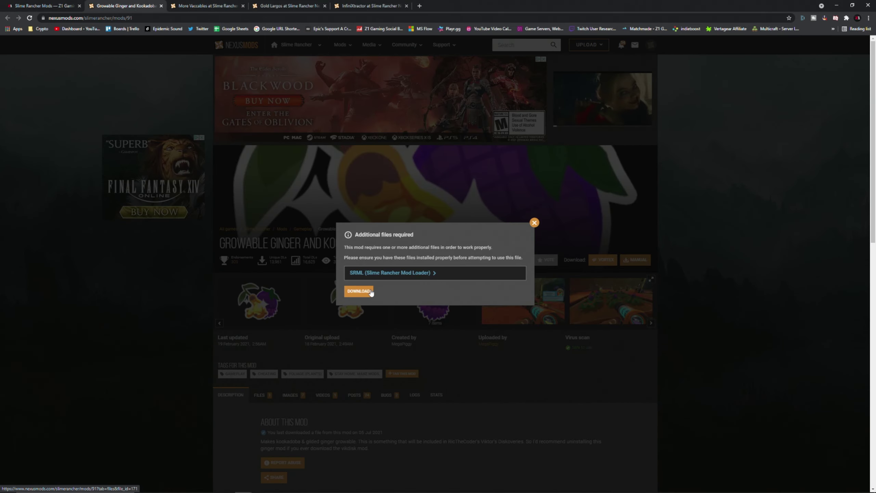
{"action": "left_click", "coordinate": [359, 292]}
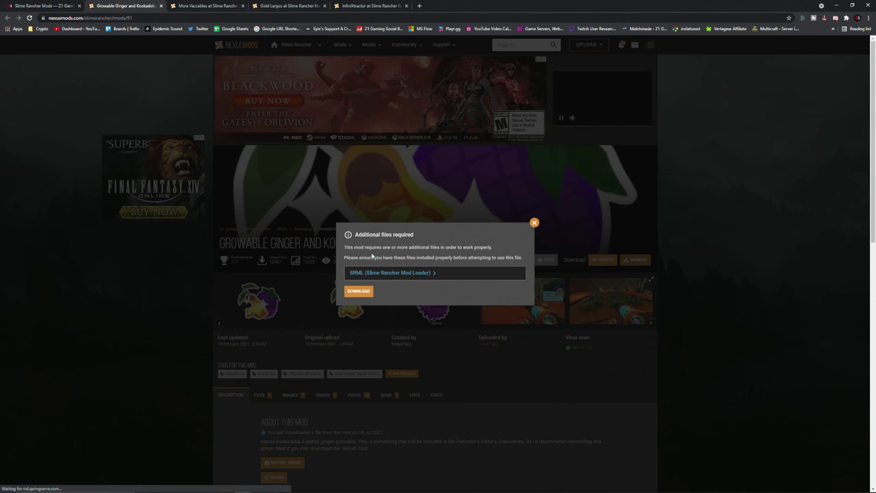
{"action": "left_click", "coordinate": [349, 293]}
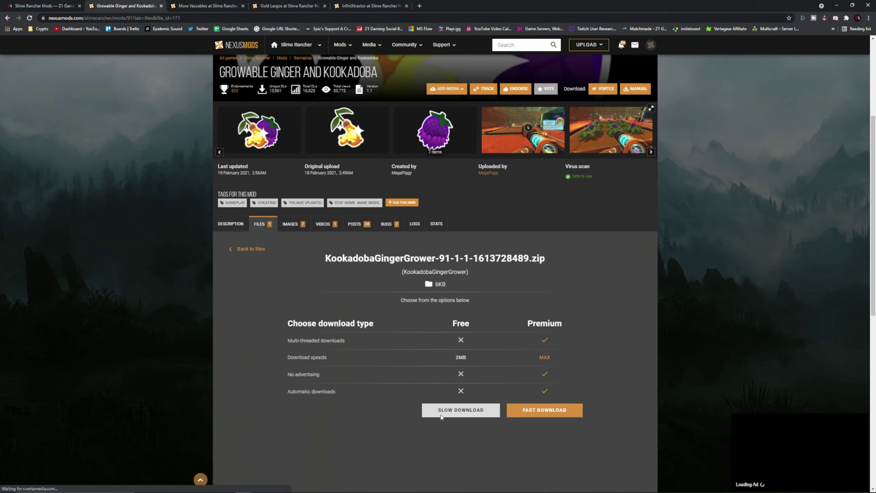
{"action": "left_click", "coordinate": [445, 413]}
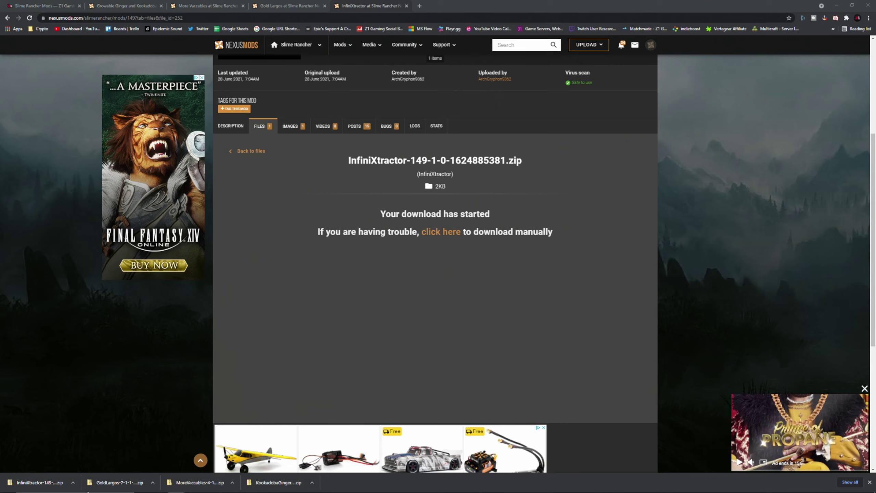
Close the old Mods window and open Slime Rancher's local files via Steam's Manage menu
{"action": "key", "text": "alt+Tab"}
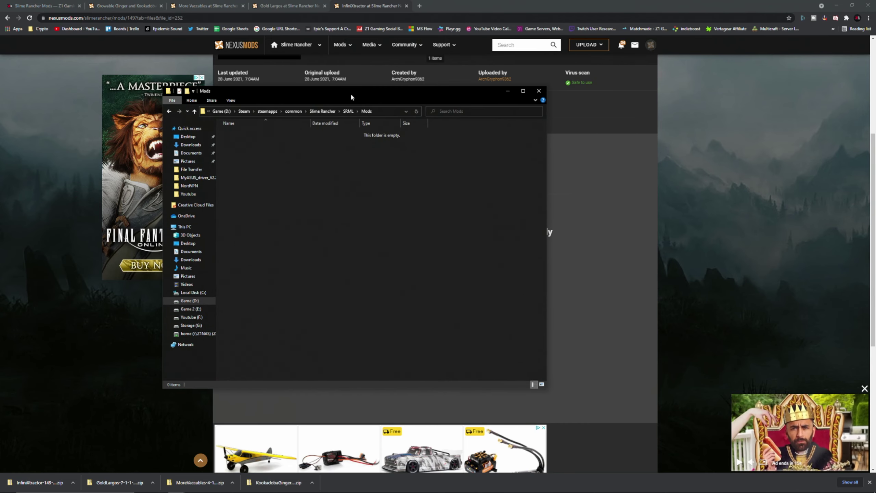
{"action": "left_click", "coordinate": [539, 90]}
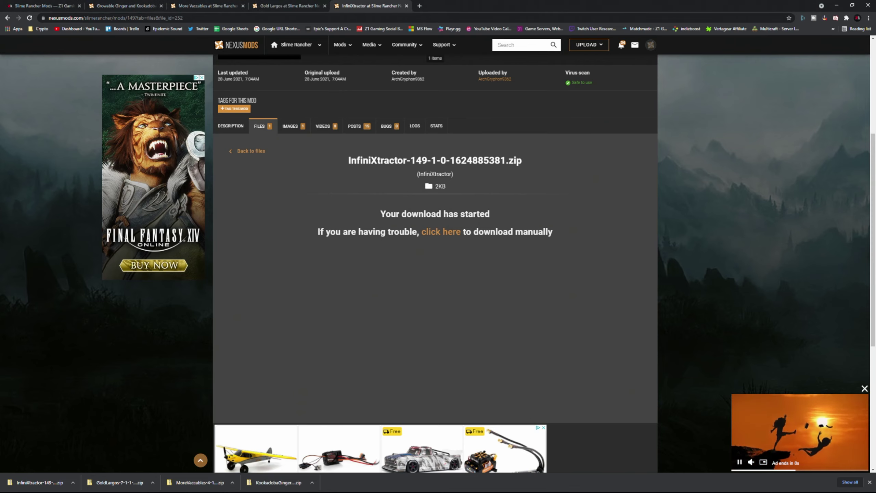
{"action": "key", "text": "alt+Tab"}
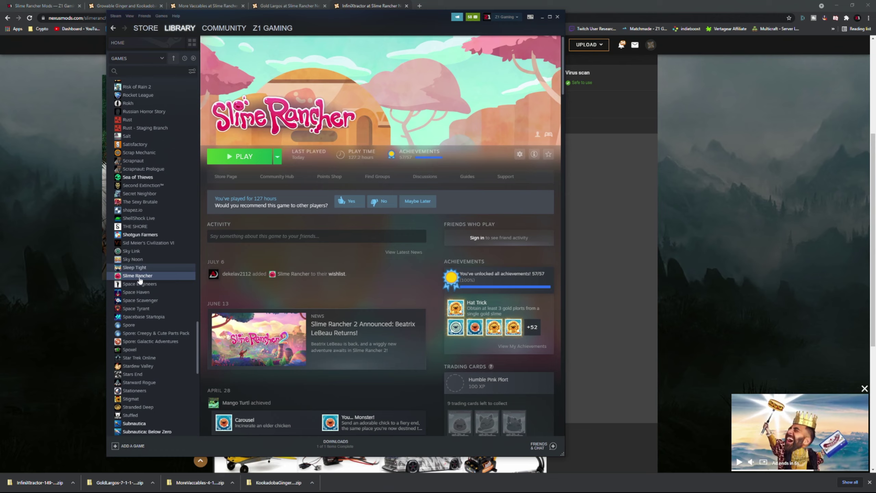
{"action": "right_click", "coordinate": [140, 280]}
{"action": "mouse_move", "coordinate": [162, 310]}
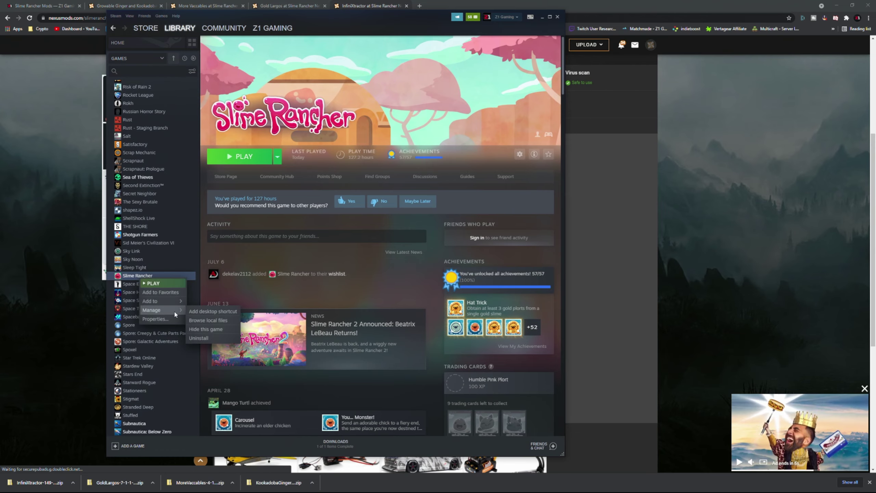
{"action": "left_click", "coordinate": [208, 320]}
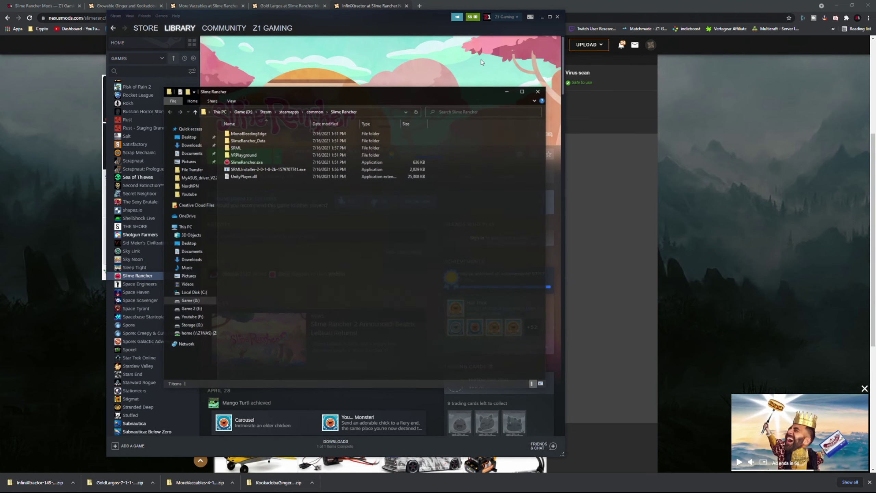
Open SRML > Mods in the game folder, copy its full path, and minimize it
{"action": "left_click", "coordinate": [541, 17]}
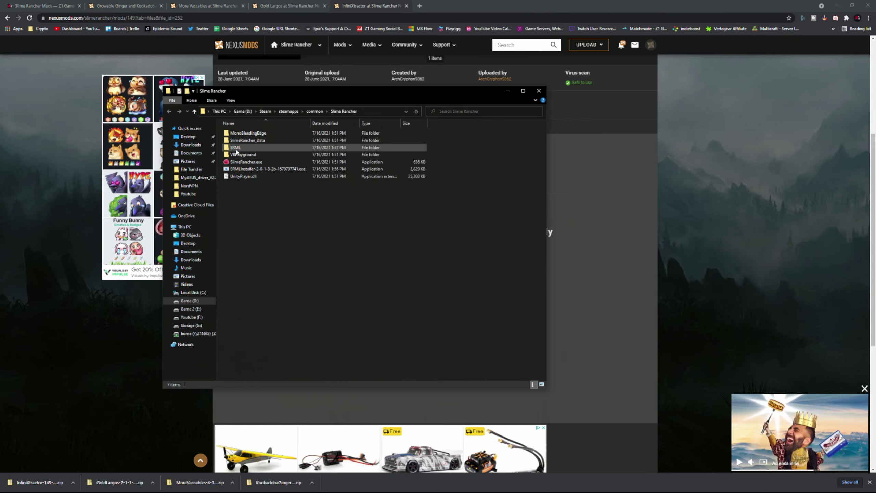
{"action": "double_click", "coordinate": [236, 148]}
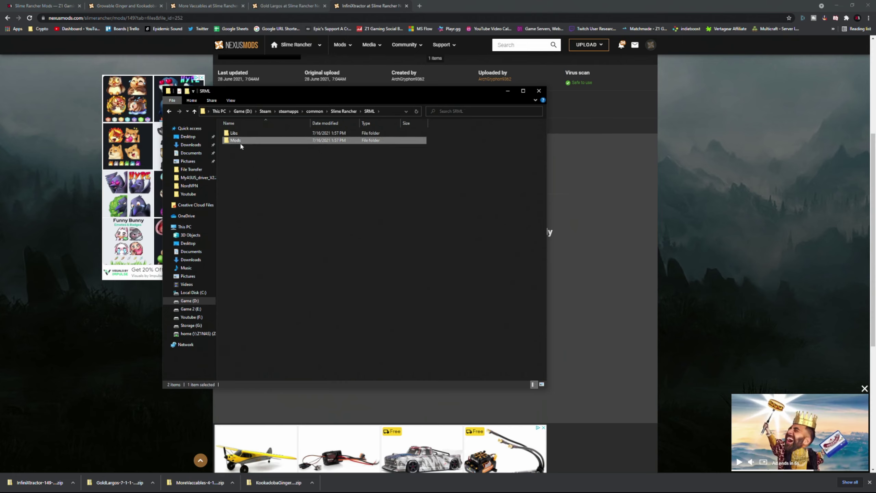
{"action": "double_click", "coordinate": [239, 140]}
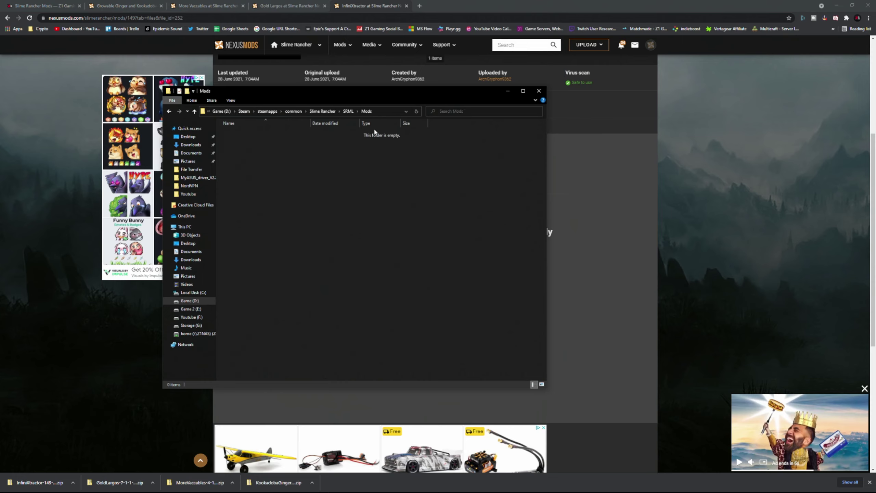
{"action": "left_click", "coordinate": [384, 111]}
{"action": "key", "text": "ctrl+c"}
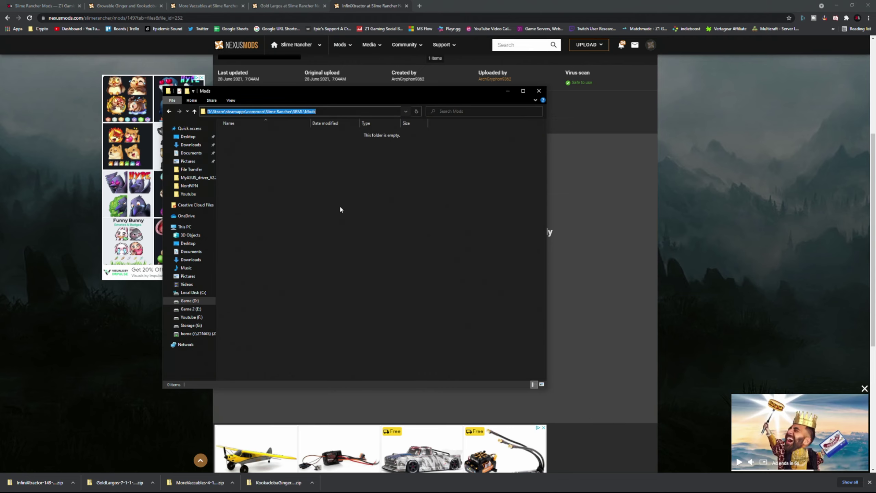
{"action": "left_click", "coordinate": [509, 91]}
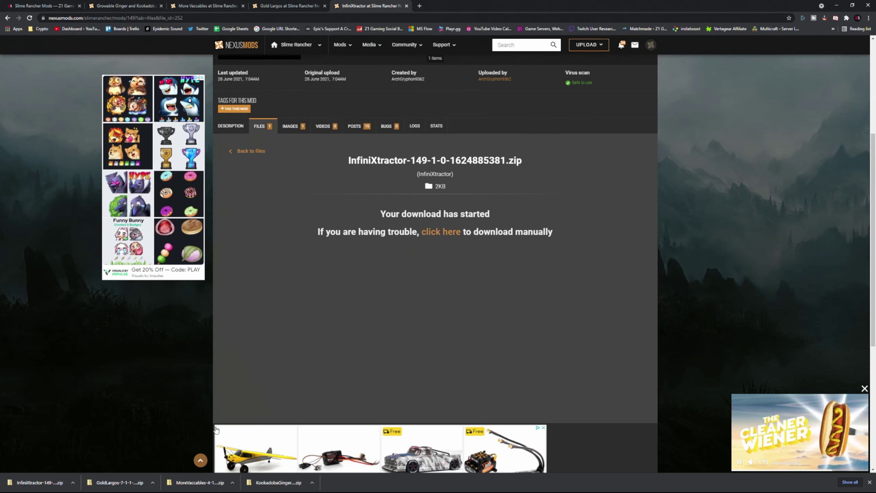
Show the downloaded zips in Downloads and extract More Vaccables into the SRML Mods path
{"action": "left_click", "coordinate": [312, 482]}
{"action": "left_click", "coordinate": [330, 459]}
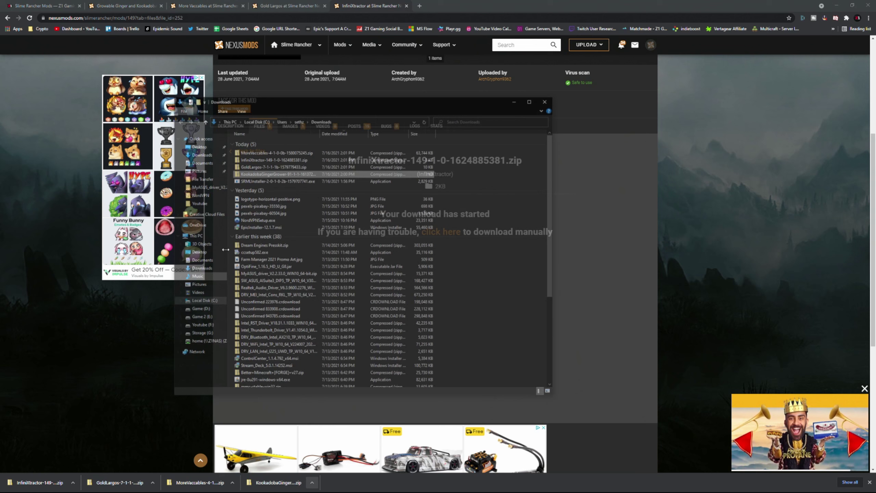
{"action": "left_click_drag", "start_coordinate": [358, 102], "coordinate": [349, 107]}
{"action": "right_click", "coordinate": [233, 155]}
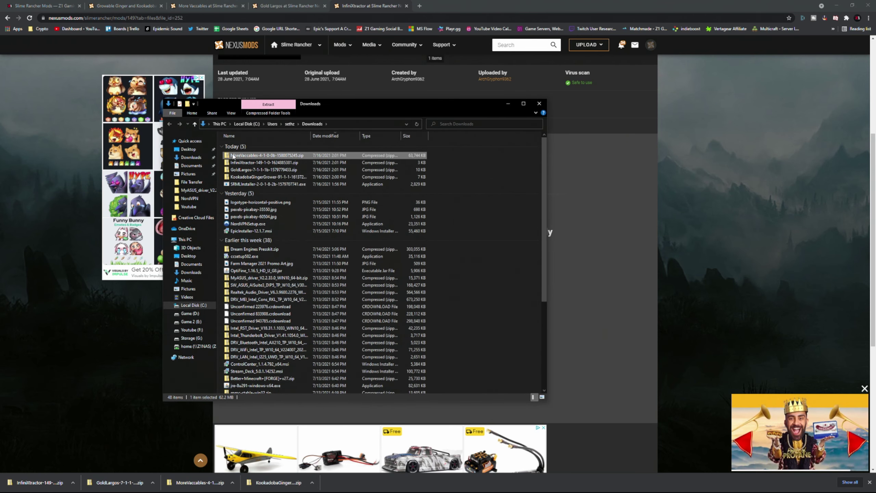
{"action": "left_click", "coordinate": [264, 184]}
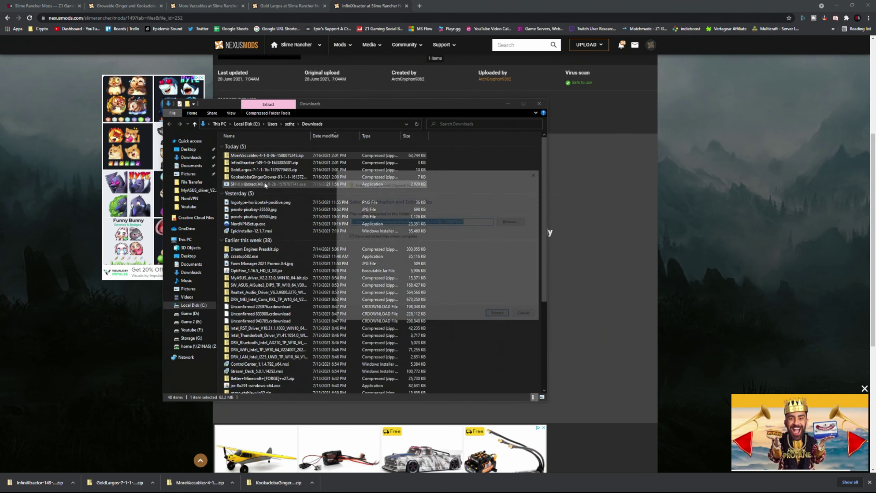
{"action": "key", "text": "ctrl+v"}
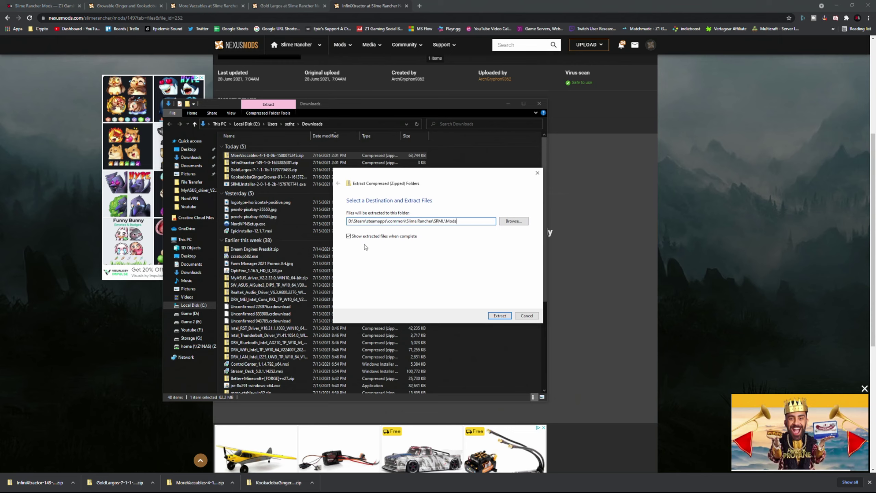
{"action": "left_click", "coordinate": [498, 317]}
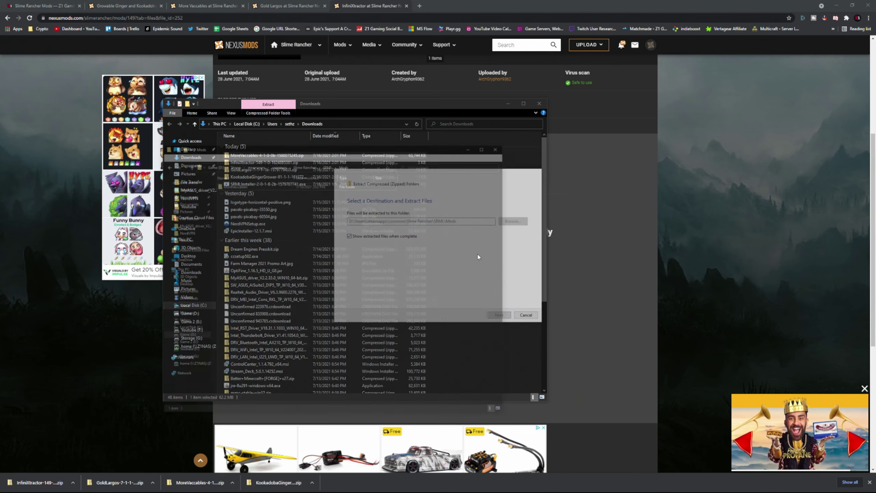
{"action": "left_click", "coordinate": [539, 91]}
Extract the InfiniXtractor zip into the SRML Mods folder
{"action": "left_click", "coordinate": [262, 163]}
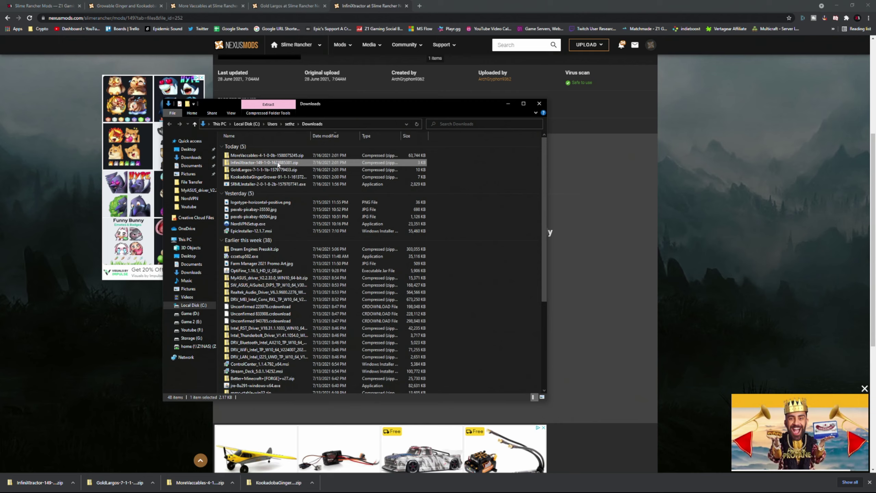
{"action": "right_click", "coordinate": [278, 163]}
{"action": "left_click", "coordinate": [300, 193]}
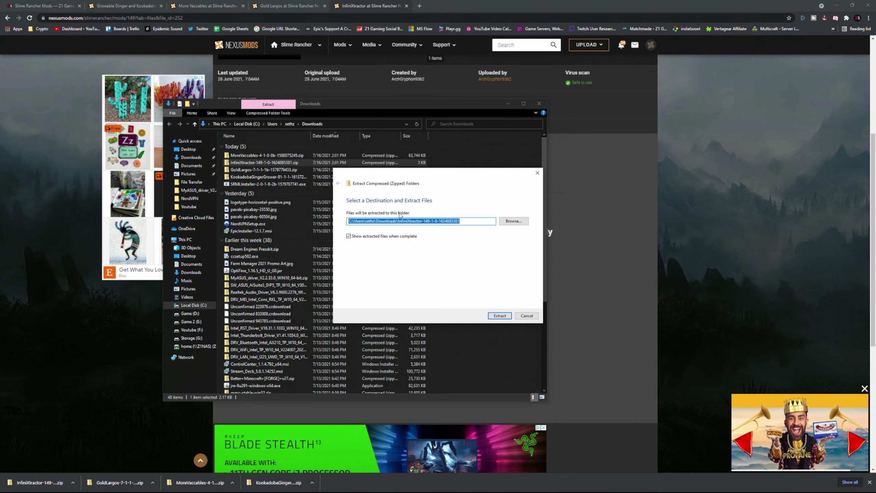
{"action": "key", "text": "ctrl+v"}
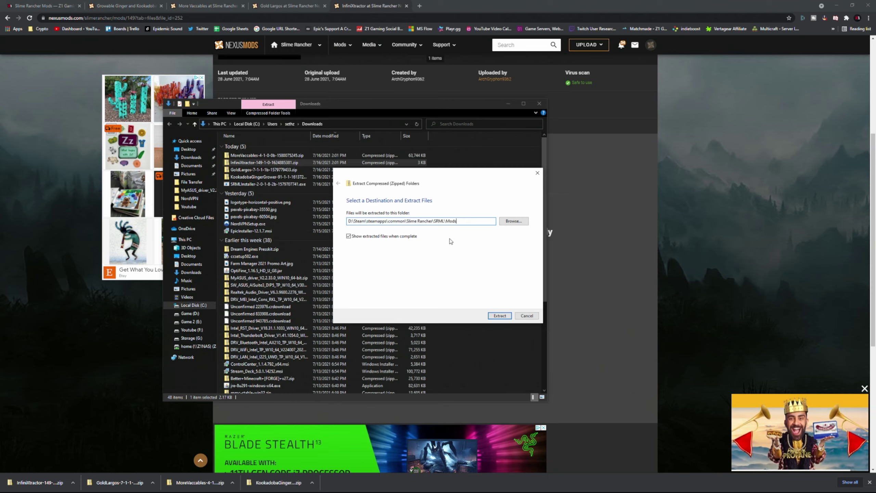
{"action": "left_click", "coordinate": [500, 315]}
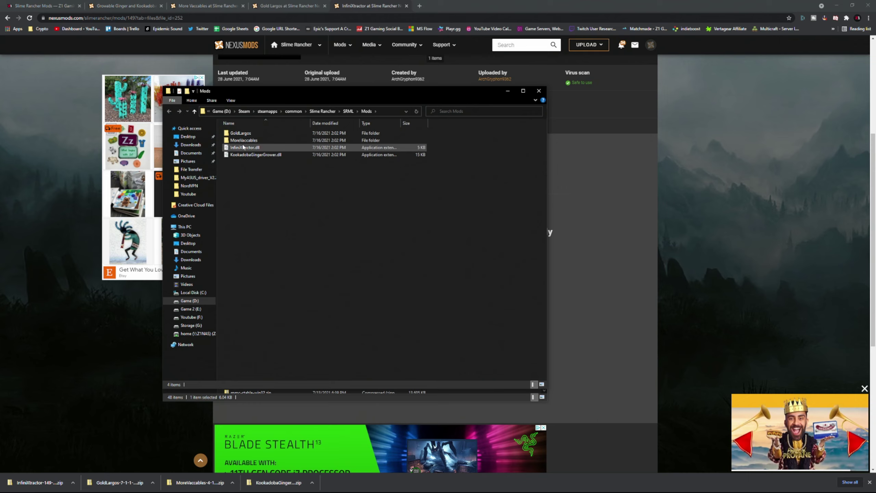
Check the GoldLargos folder's contents, then go back and close the Mods window
{"action": "double_click", "coordinate": [244, 133]}
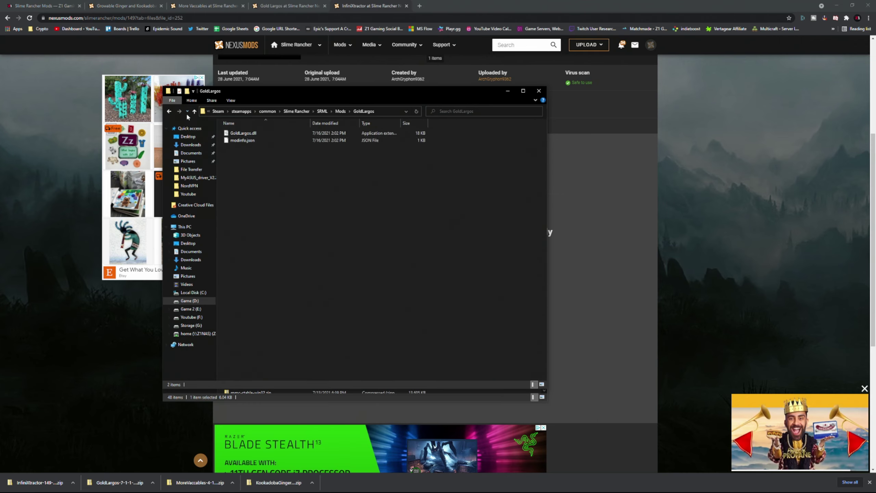
{"action": "left_click", "coordinate": [169, 112]}
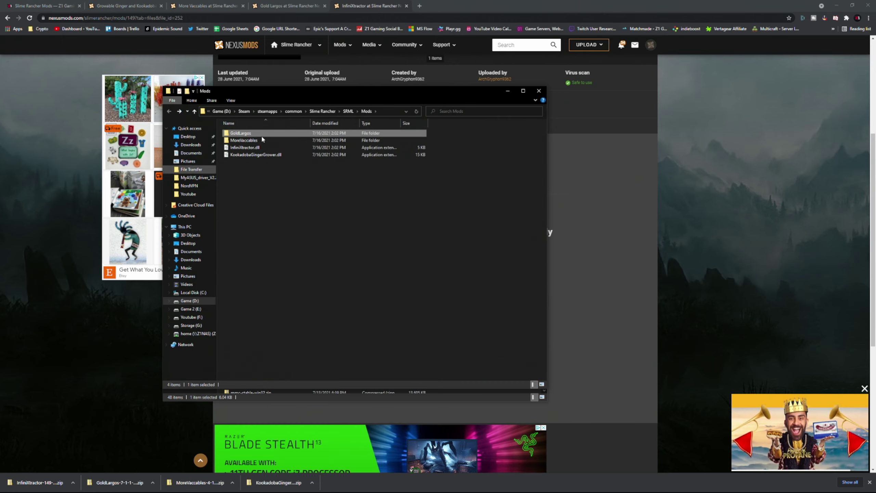
{"action": "left_click", "coordinate": [538, 93]}
Close the Downloads window and the InfiniXtractor, Gold Largos, More Vaccables and Ginger/Kookadoba tabs
{"action": "left_click", "coordinate": [539, 100]}
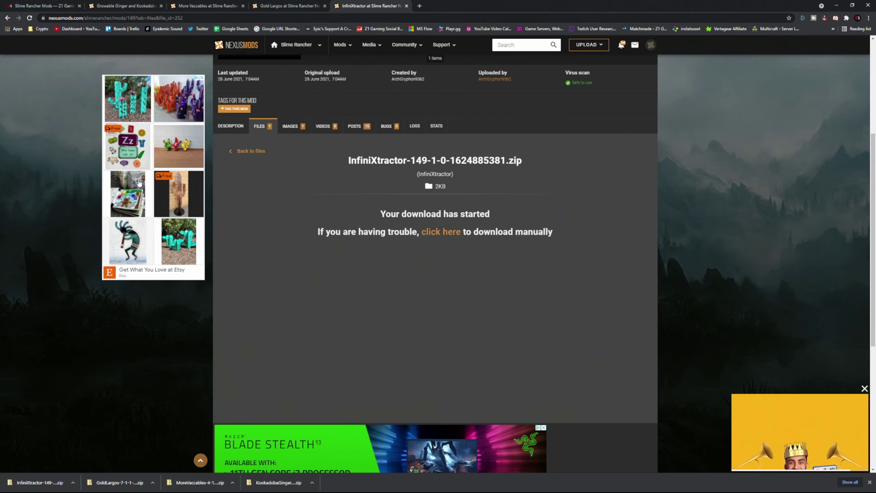
{"action": "left_click", "coordinate": [406, 5]}
{"action": "left_click", "coordinate": [324, 5]}
{"action": "left_click", "coordinate": [243, 5]}
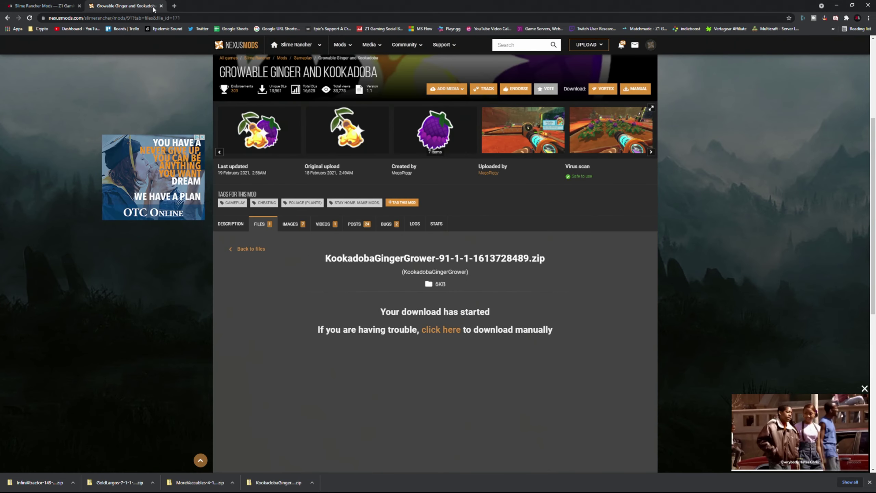
{"action": "left_click", "coordinate": [161, 6]}
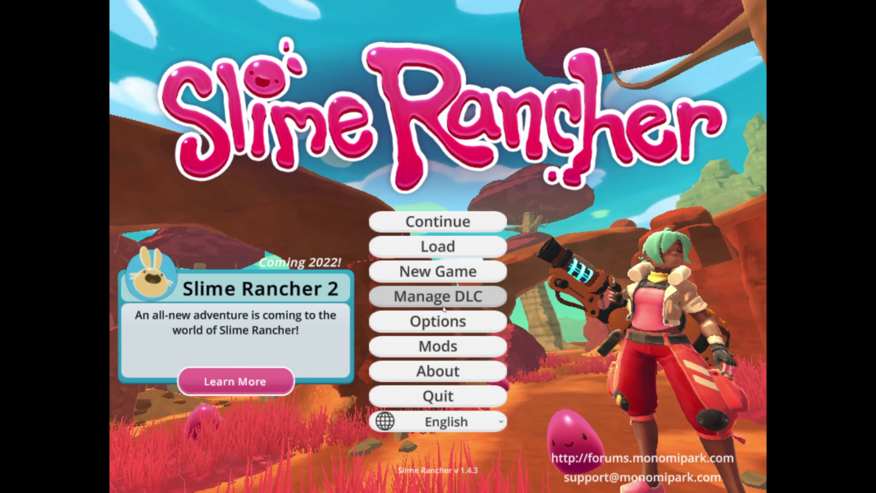
In Slime Rancher's options, scroll the Resolution dropdown to find a higher resolution
{"action": "left_click", "coordinate": [444, 326]}
{"action": "left_click", "coordinate": [364, 163]}
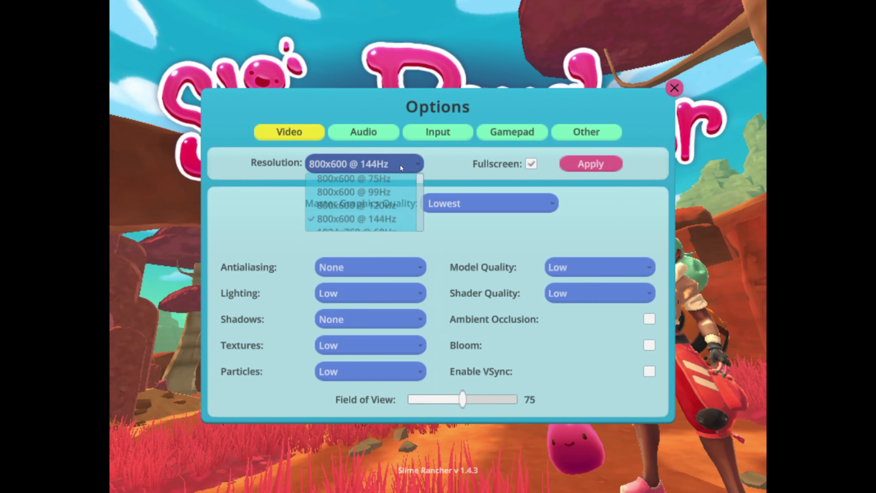
{"action": "scroll", "coordinate": [363, 205], "scroll_direction": "down", "scroll_amount": 10}
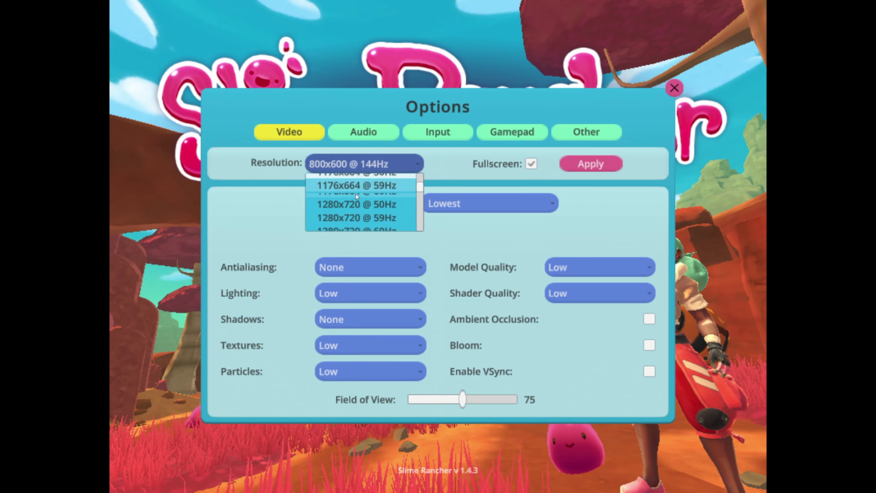
{"action": "scroll", "coordinate": [357, 202], "scroll_direction": "down", "scroll_amount": 15}
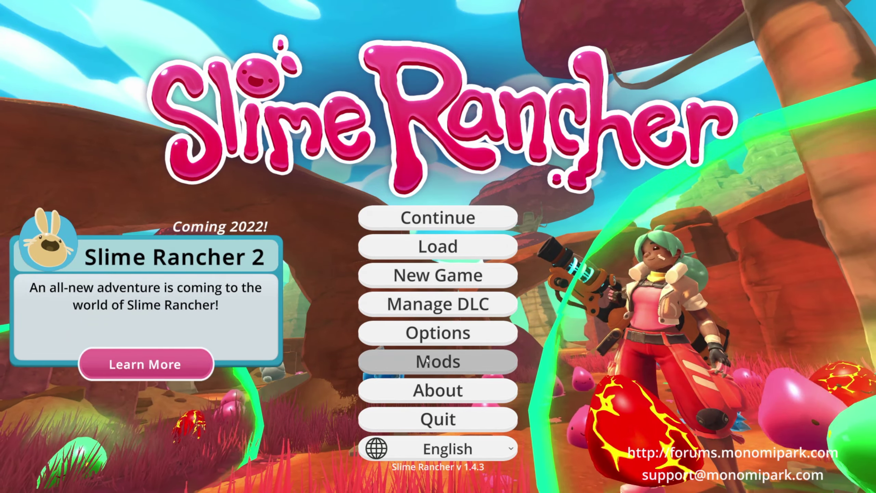
Check the Gold Largos, More Vaccables, InfiniXtractor and Kookadoba & Ginger Grower entries in the Mods list
{"action": "left_click", "coordinate": [438, 361]}
{"action": "left_click", "coordinate": [238, 147]}
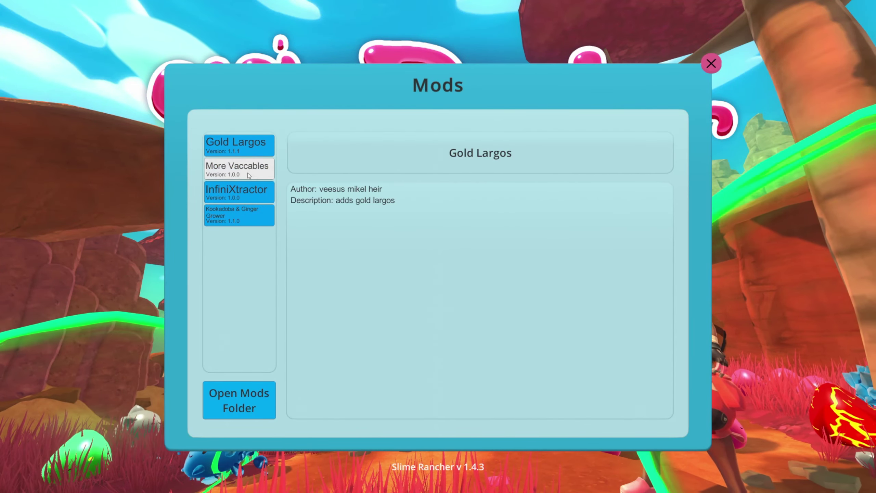
{"action": "left_click", "coordinate": [248, 171]}
{"action": "left_click", "coordinate": [250, 202]}
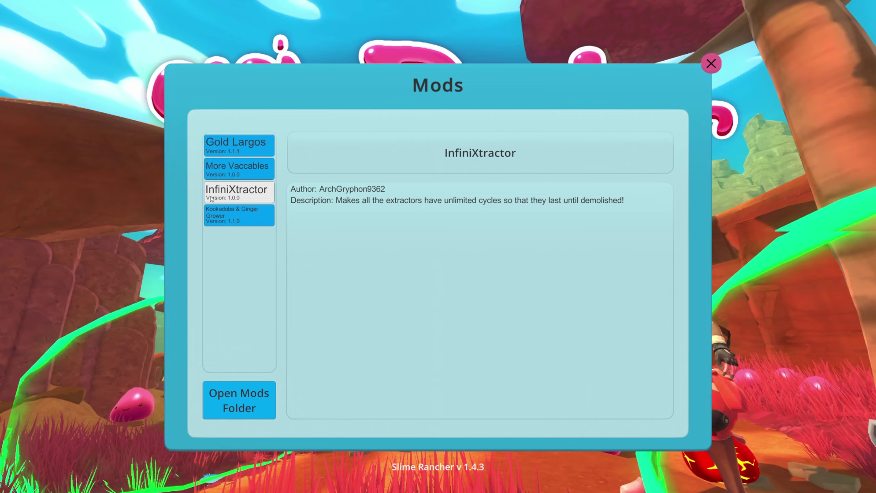
{"action": "left_click", "coordinate": [237, 214]}
{"action": "left_click", "coordinate": [241, 169]}
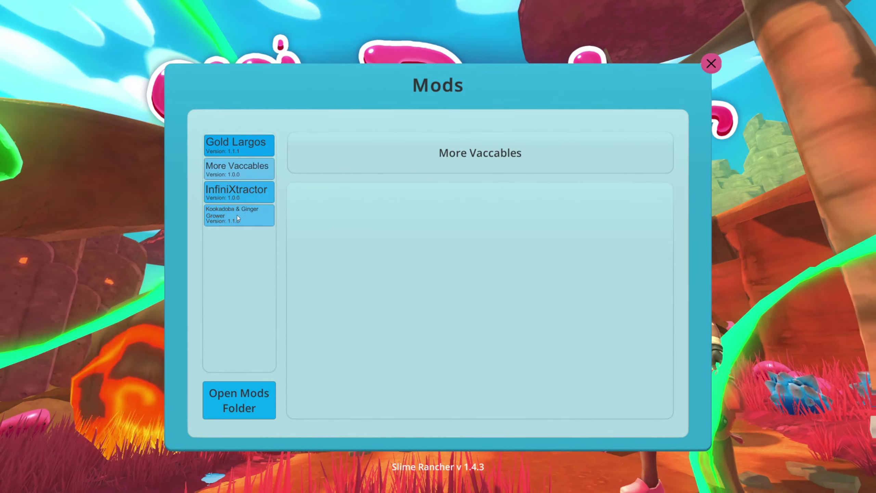
{"action": "left_click", "coordinate": [245, 144]}
{"action": "left_click", "coordinate": [249, 169]}
{"action": "left_click", "coordinate": [251, 196]}
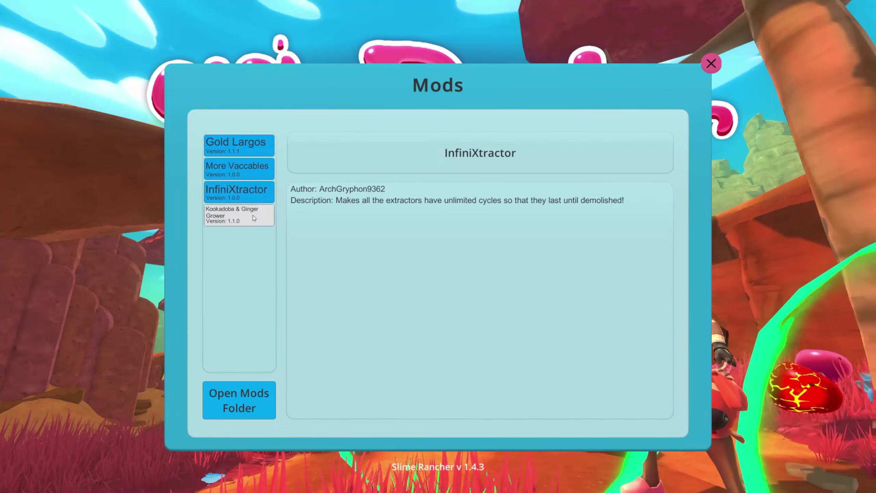
{"action": "left_click", "coordinate": [241, 215]}
{"action": "left_click", "coordinate": [252, 171]}
{"action": "left_click", "coordinate": [242, 192]}
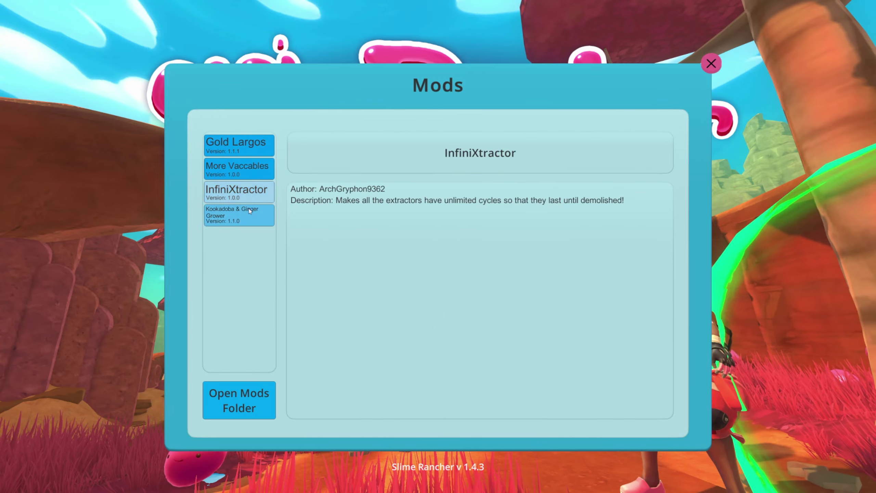
{"action": "left_click", "coordinate": [238, 214]}
{"action": "left_click", "coordinate": [711, 63]}
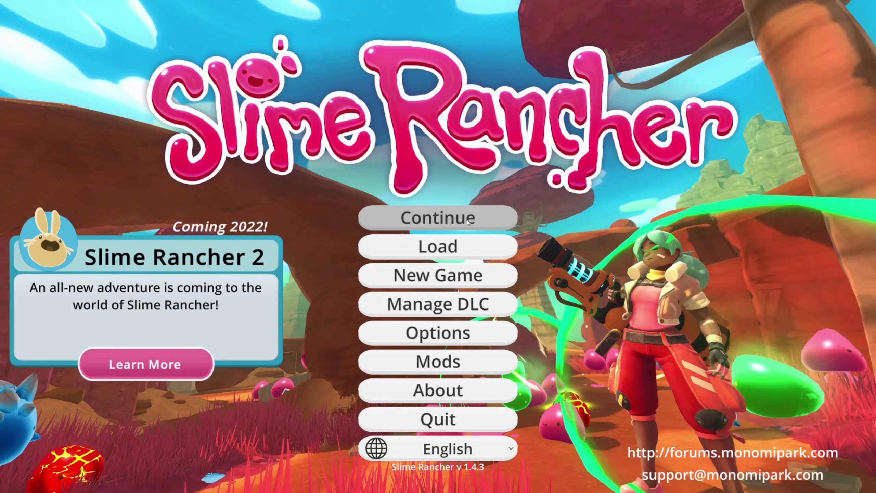
In the Load Game list, preview the Ztopia and 5Dr saves and scroll the other saves
{"action": "left_click", "coordinate": [450, 246]}
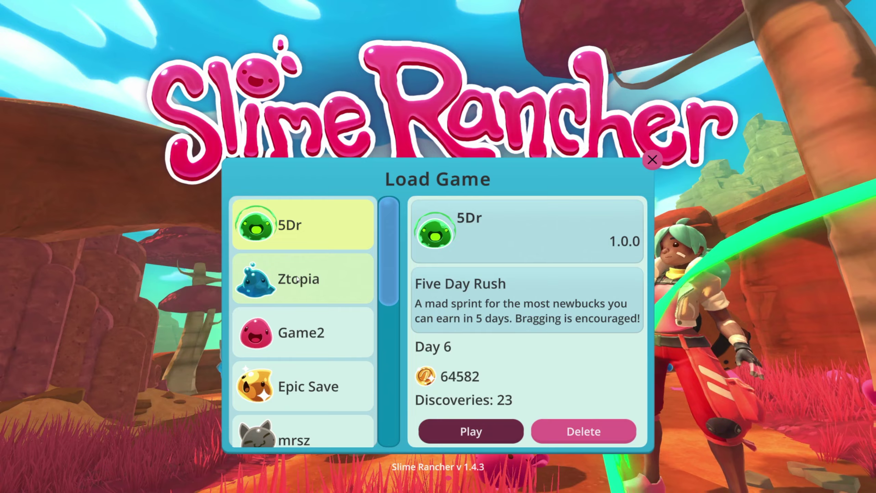
{"action": "left_click", "coordinate": [297, 280]}
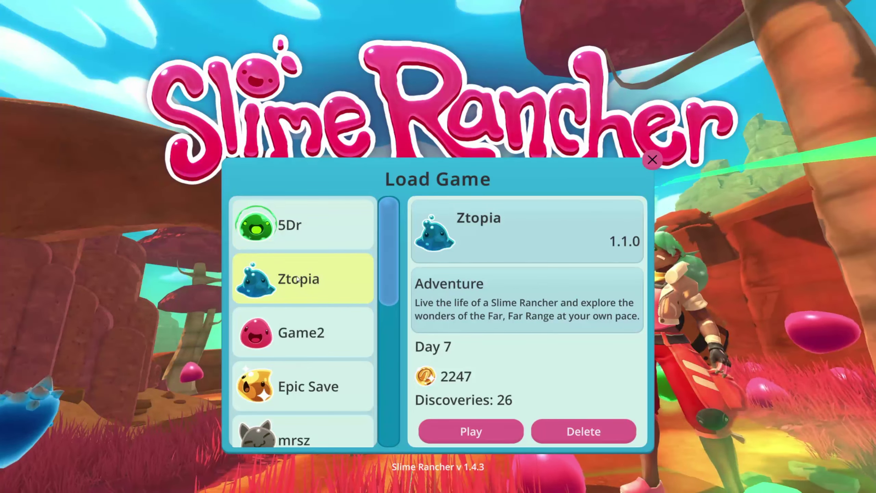
{"action": "left_click", "coordinate": [313, 239]}
{"action": "scroll", "coordinate": [312, 241], "scroll_direction": "down", "scroll_amount": 4}
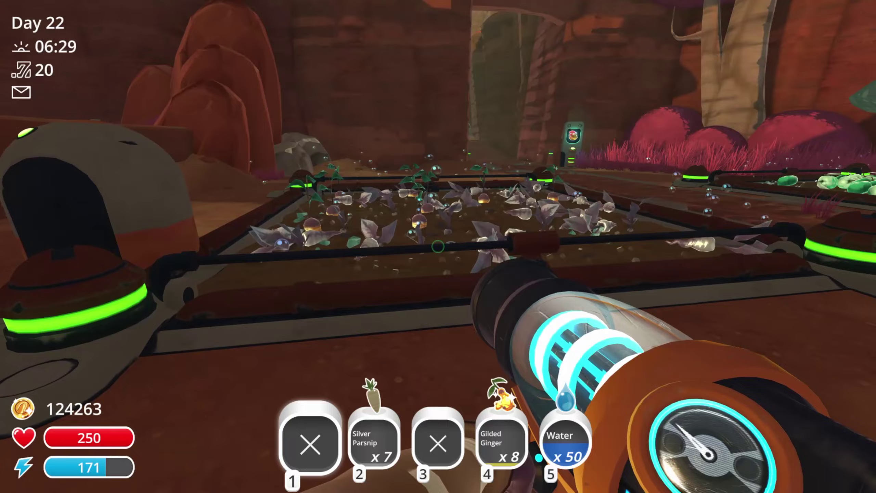
Sprint past the lab and along the fence to the Gold Honey Largo corral
{"action": "key", "text": "shift+w"}
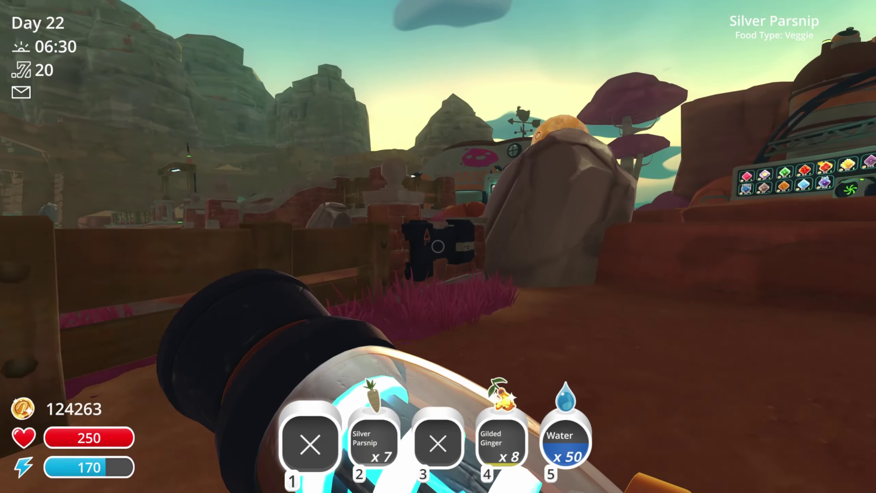
{"action": "key", "text": "shift+w"}
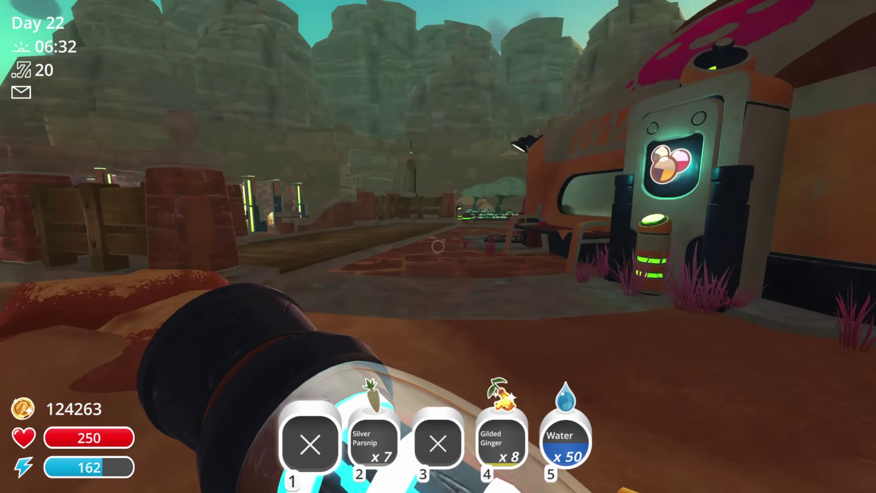
{"action": "key", "text": "w"}
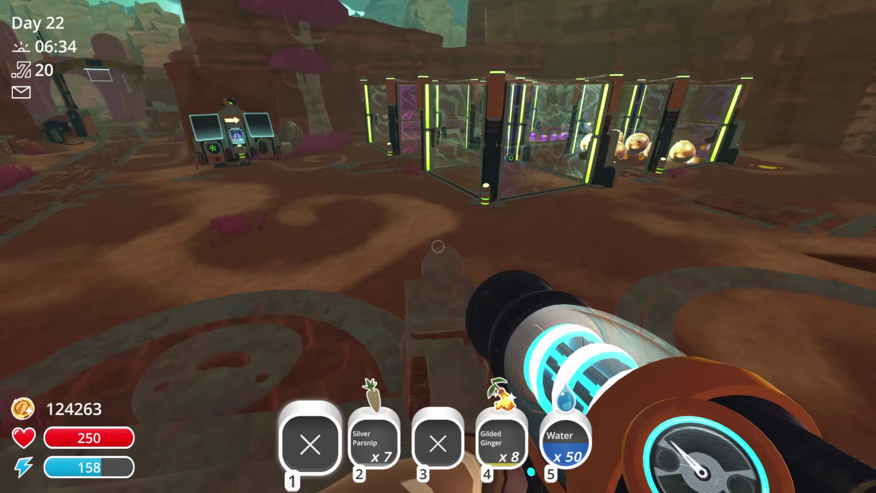
{"action": "key", "text": "w"}
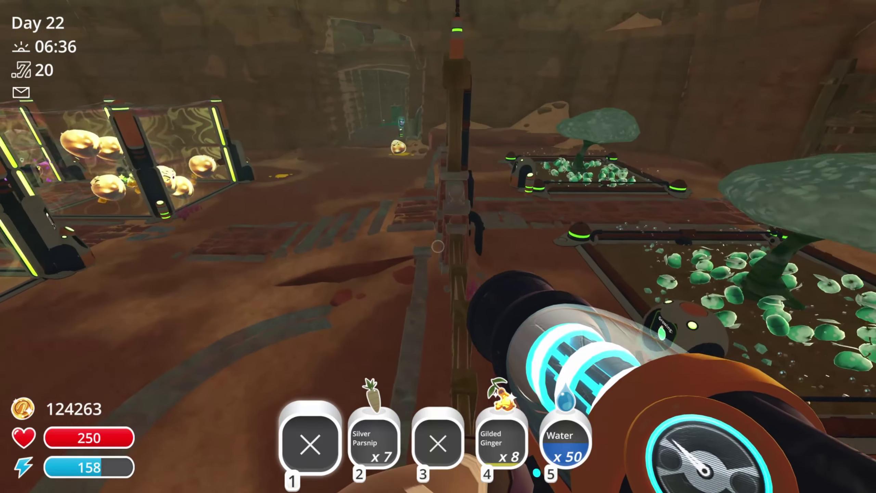
{"action": "key", "text": "w"}
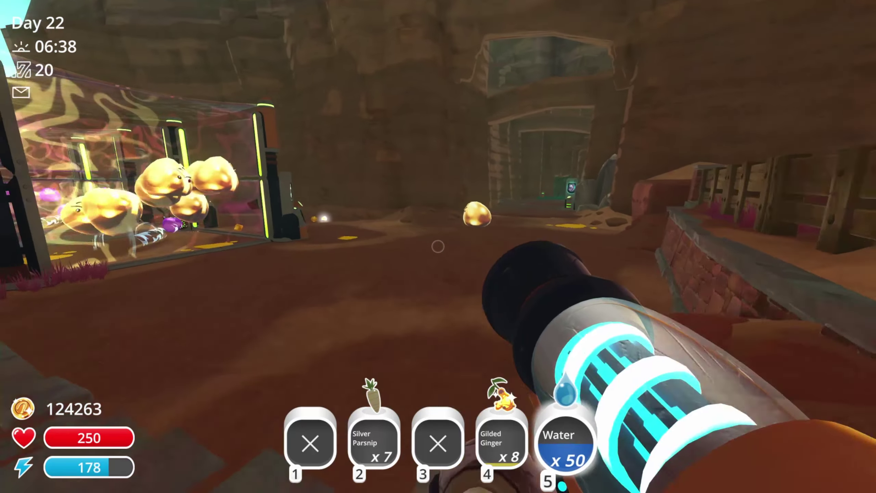
{"action": "scroll", "coordinate": [438, 246], "scroll_direction": "down", "scroll_amount": 2}
{"action": "key", "text": "shift+w"}
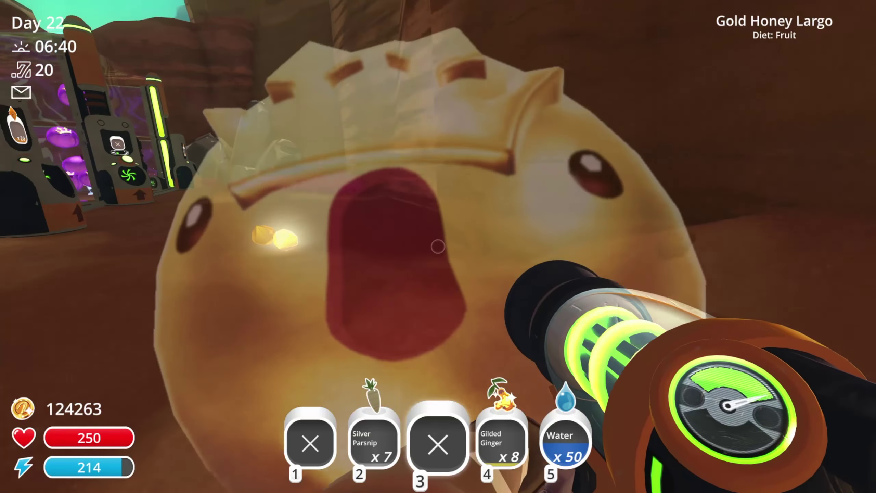
{"action": "key", "text": "shift+w"}
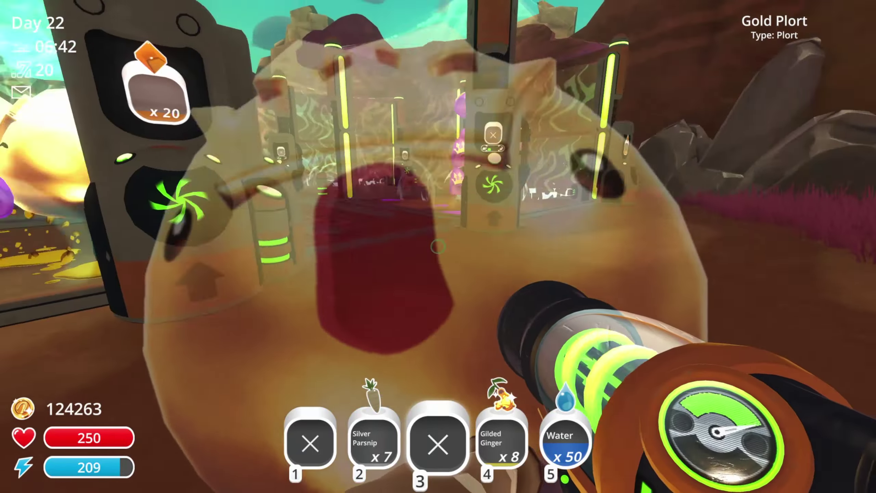